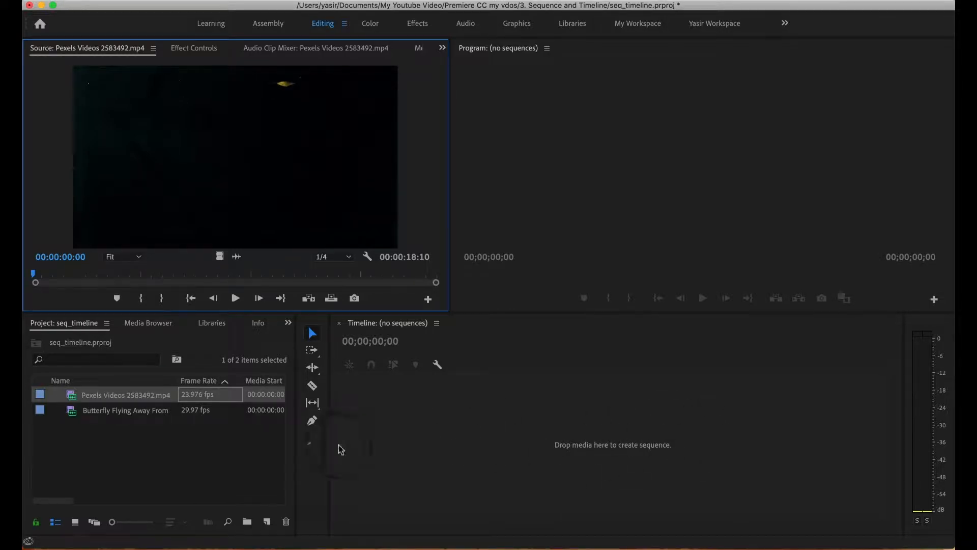
{"action": "left_click", "coordinate": [230, 459]}
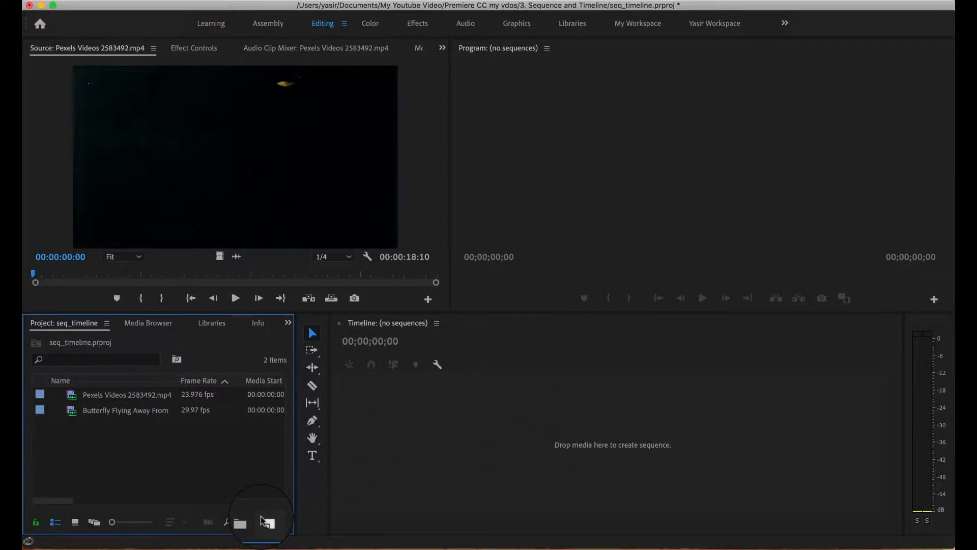
{"action": "right_click", "coordinate": [240, 456]}
{"action": "mouse_move", "coordinate": [301, 364]}
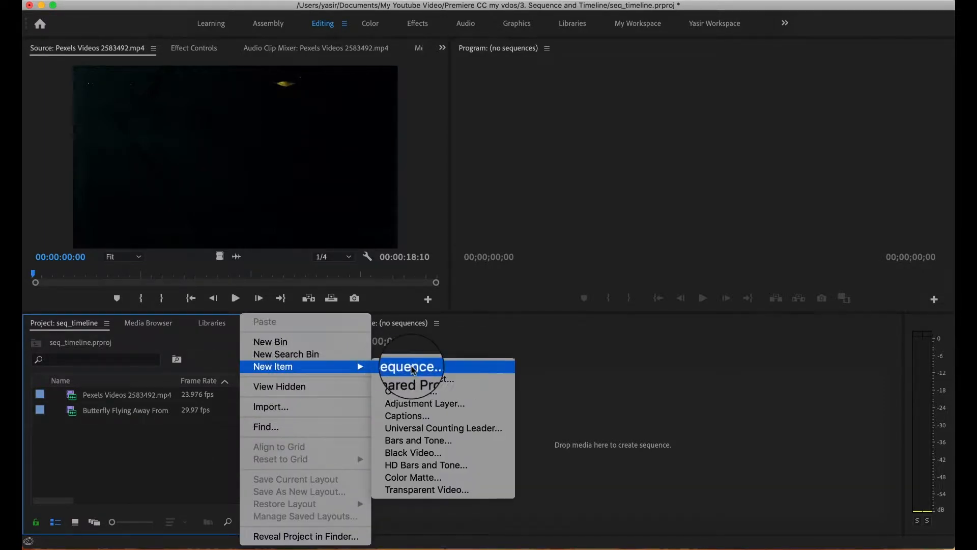
{"action": "left_click", "coordinate": [196, 458]}
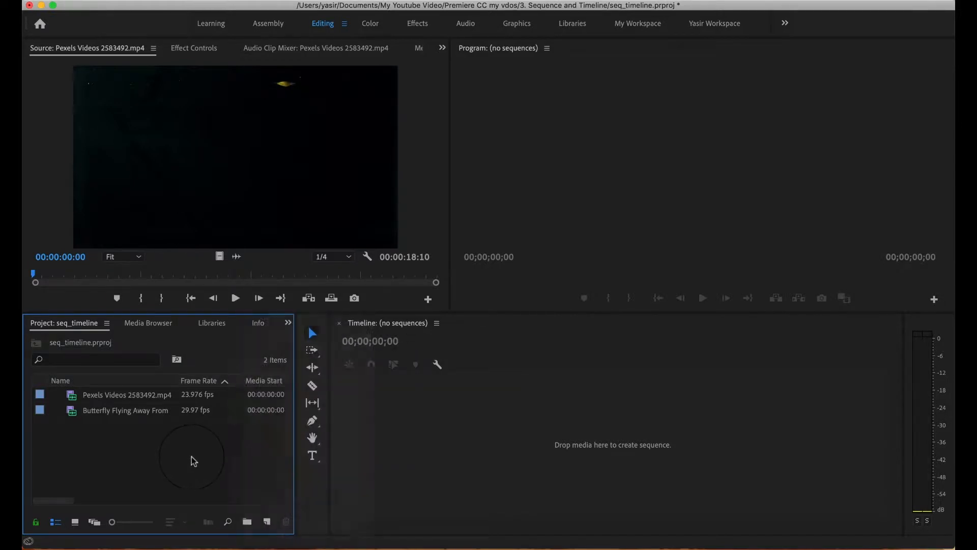
- Start creating a new sequence in the project
{"action": "left_click", "coordinate": [266, 523]}
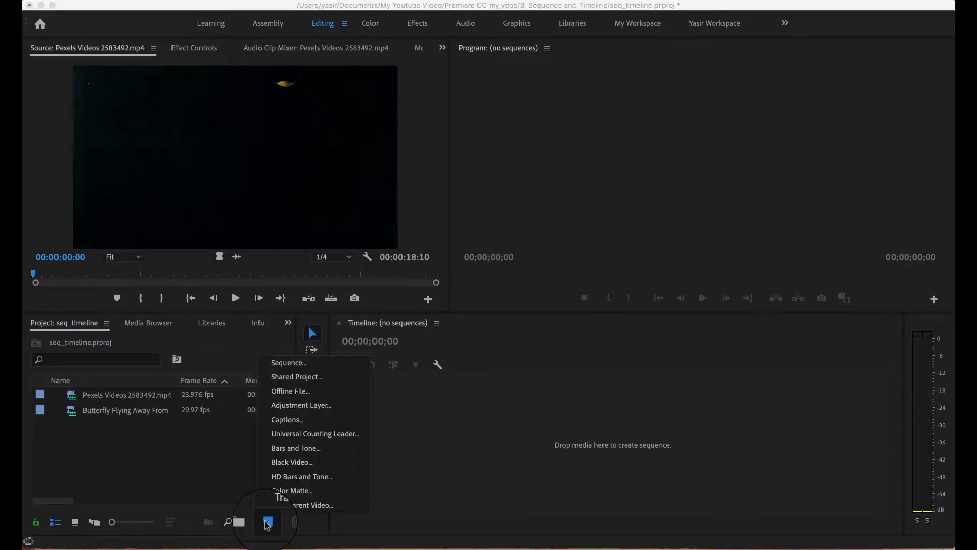
{"action": "left_click", "coordinate": [281, 363]}
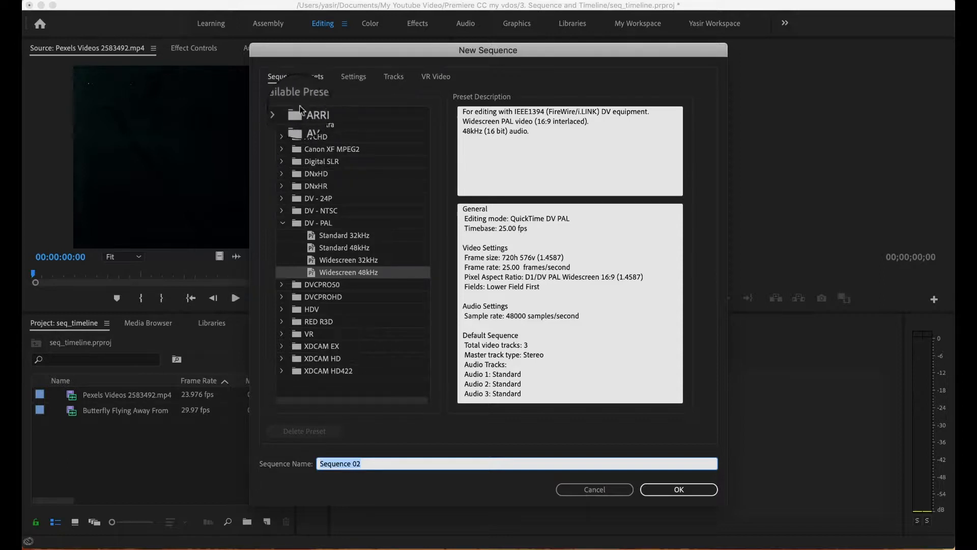
- Examine the available sequence presets, including the ARRI and Canon XF MPEG2 groups, and the description of the DV - PAL Widescreen 48kHz preset
{"action": "scroll", "coordinate": [311, 117], "scroll_direction": "up", "scroll_amount": 2}
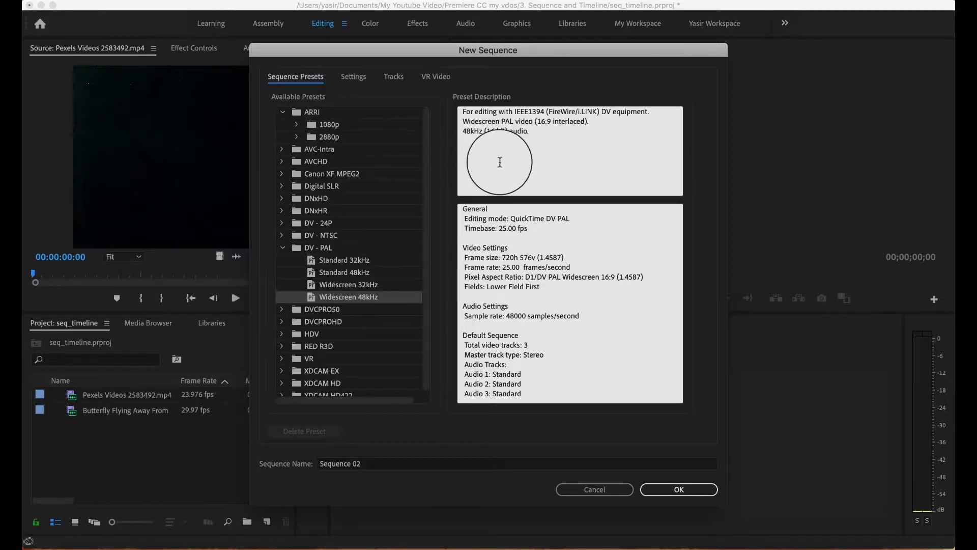
{"action": "left_click_drag", "start_coordinate": [464, 110], "coordinate": [548, 135]}
{"action": "left_click", "coordinate": [549, 135]}
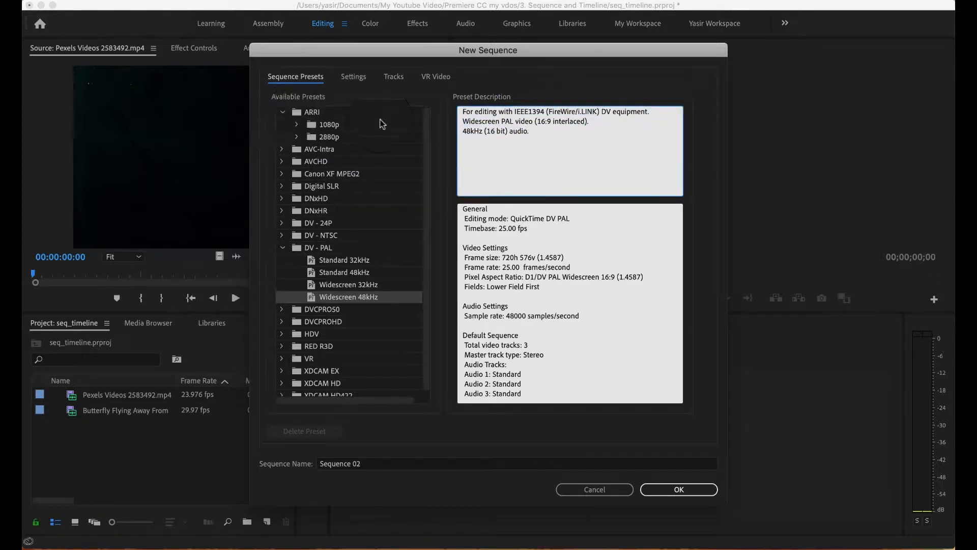
{"action": "left_click_drag", "start_coordinate": [461, 208], "coordinate": [564, 268]}
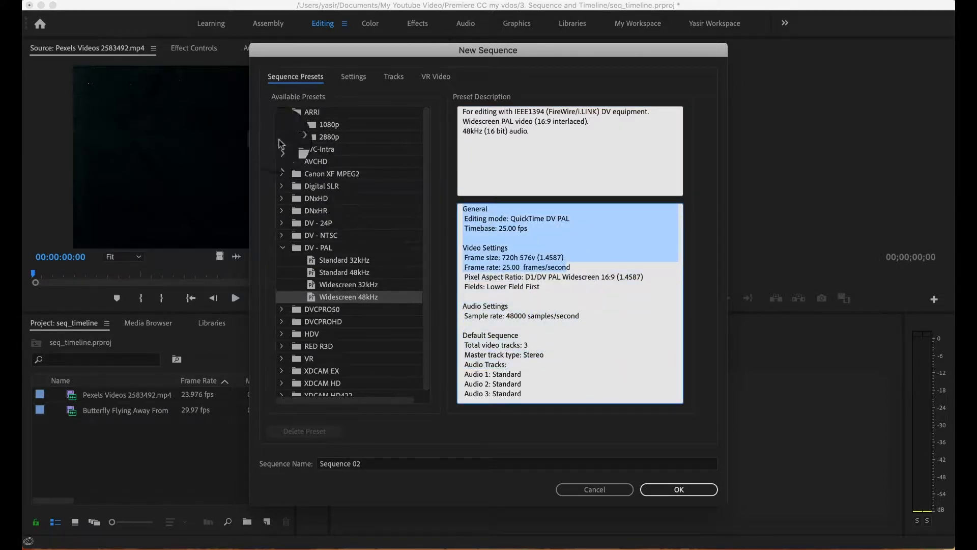
{"action": "left_click", "coordinate": [283, 111]}
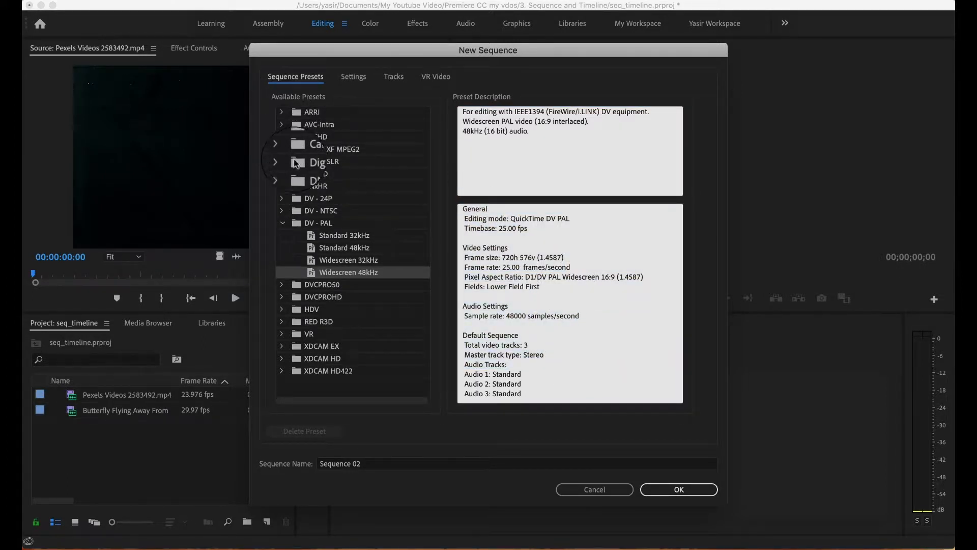
{"action": "left_click", "coordinate": [282, 148]}
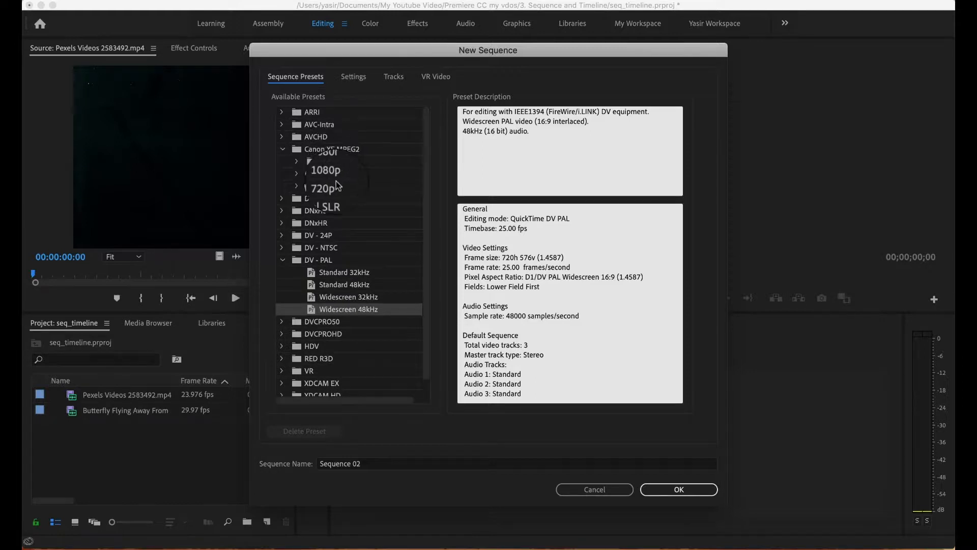
{"action": "left_click", "coordinate": [282, 148]}
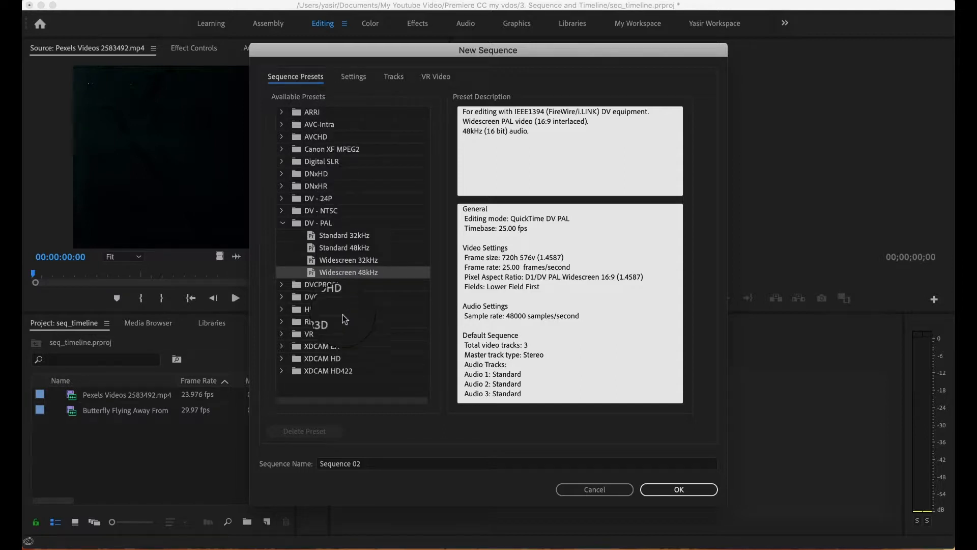
{"action": "left_click_drag", "start_coordinate": [464, 247], "coordinate": [572, 332]}
{"action": "left_click", "coordinate": [568, 341]}
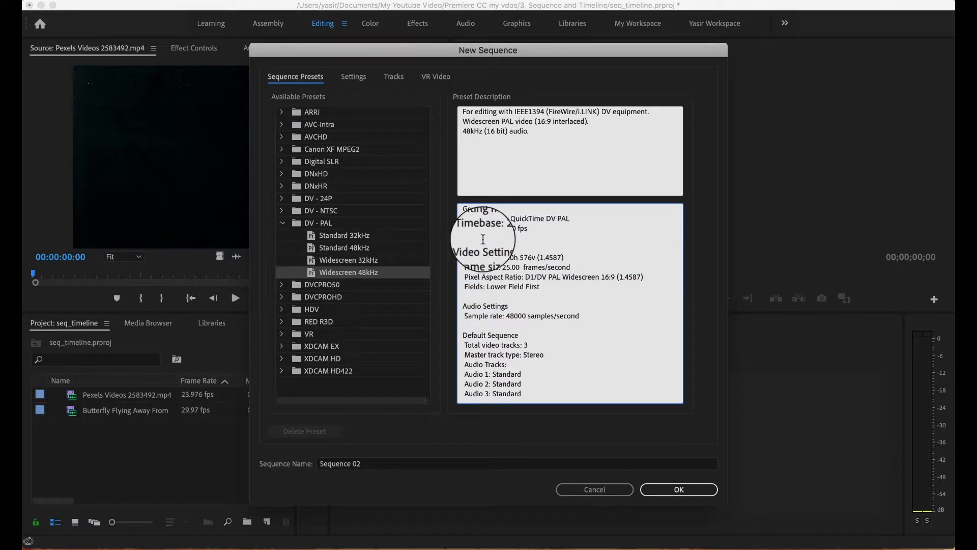
{"action": "left_click_drag", "start_coordinate": [461, 208], "coordinate": [540, 357]}
{"action": "left_click", "coordinate": [540, 356]}
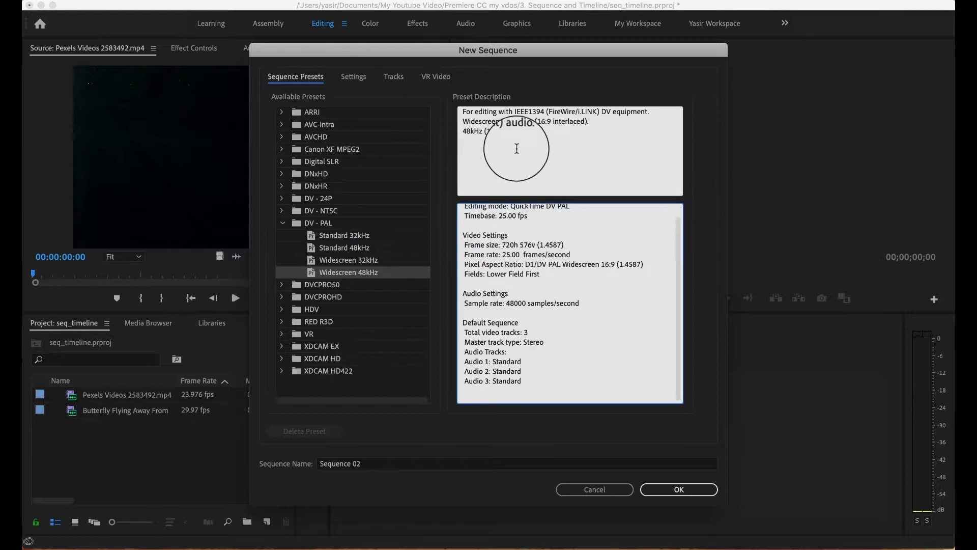
- Set the new sequence's editing mode to Custom in its settings
{"action": "left_click", "coordinate": [358, 78]}
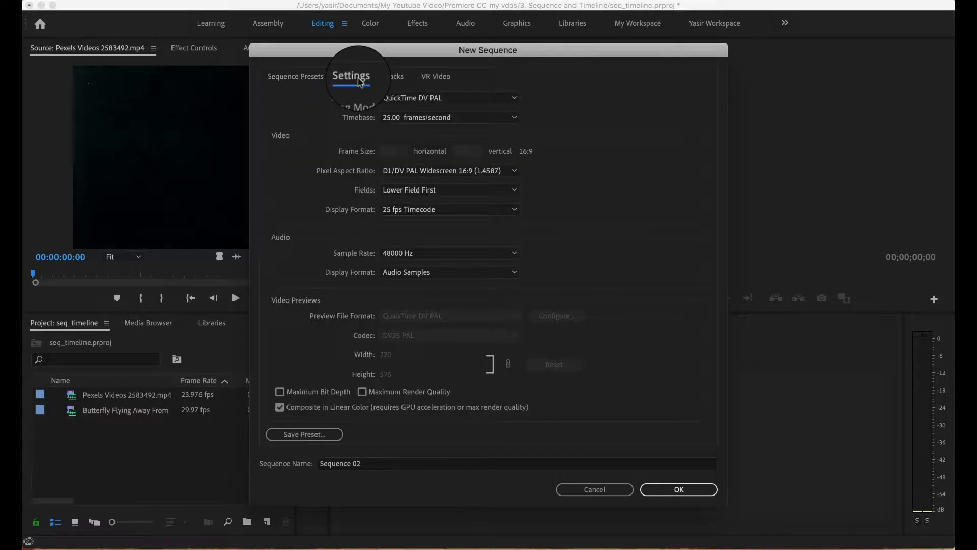
{"action": "left_click", "coordinate": [402, 96]}
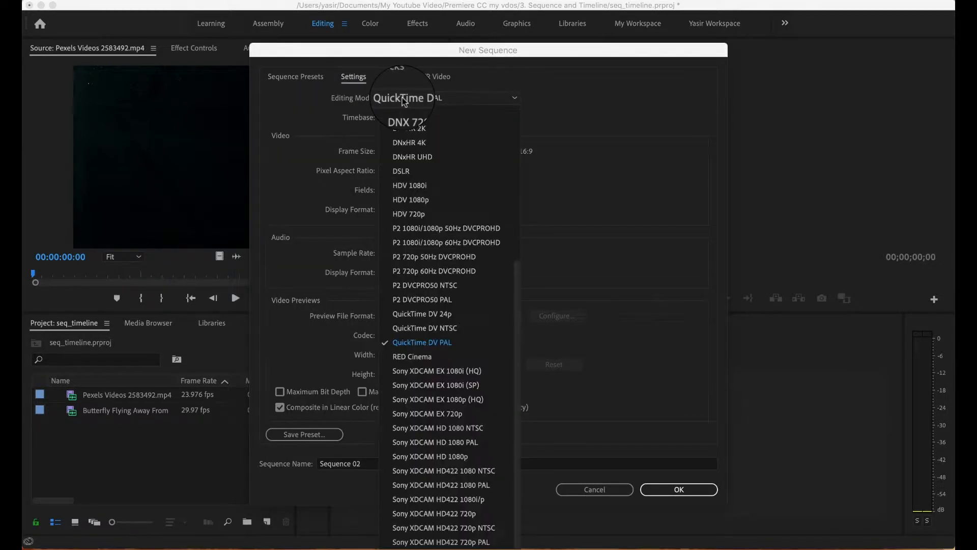
{"action": "scroll", "coordinate": [451, 211], "scroll_direction": "up", "scroll_amount": 5}
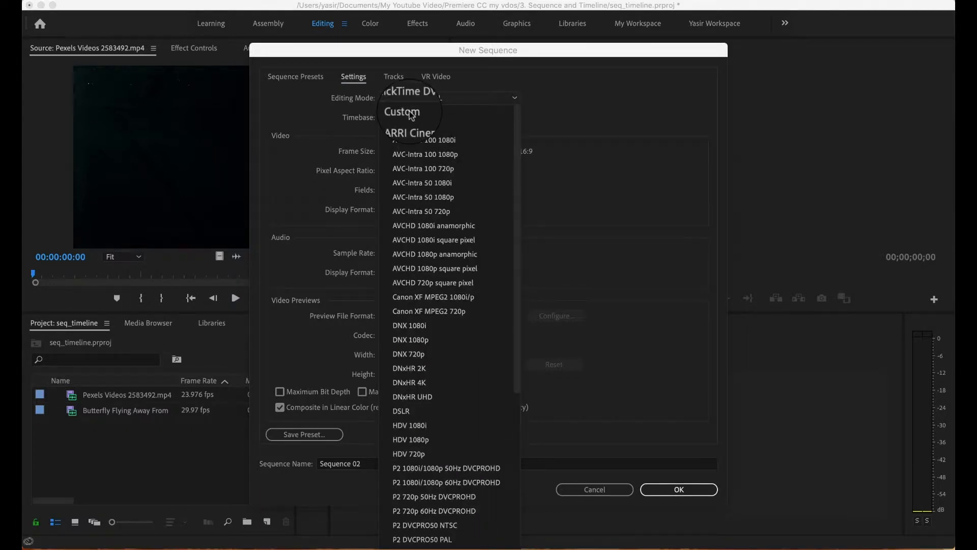
{"action": "left_click", "coordinate": [405, 111]}
{"action": "left_click", "coordinate": [422, 120]}
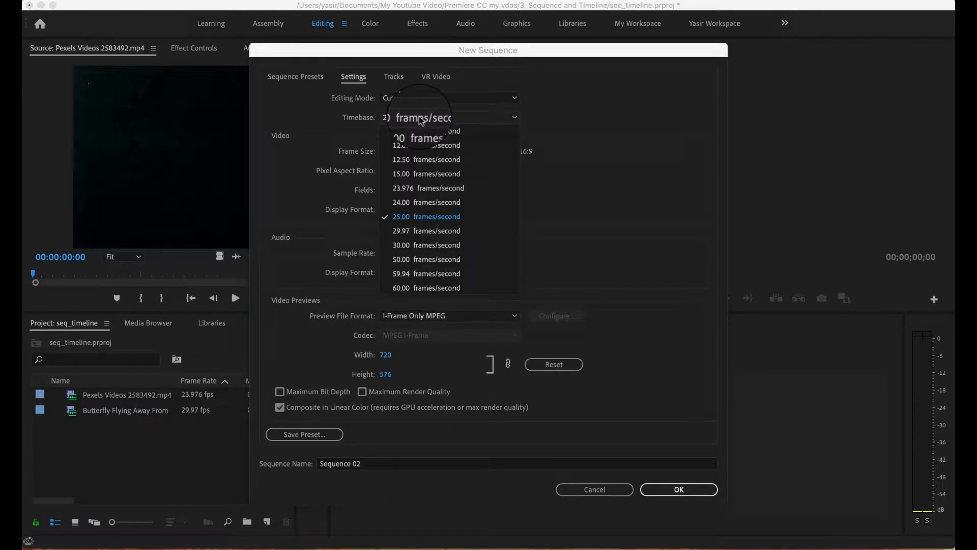
{"action": "left_click", "coordinate": [445, 120]}
- Set the sequence's frame size to 1920 horizontal by 1080 vertical
{"action": "left_click", "coordinate": [398, 153]}
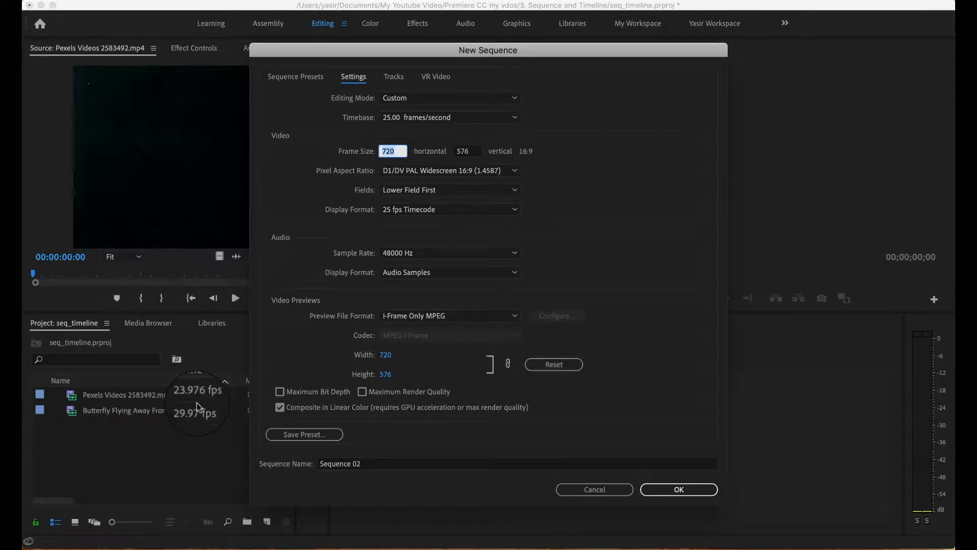
{"action": "left_click", "coordinate": [398, 151]}
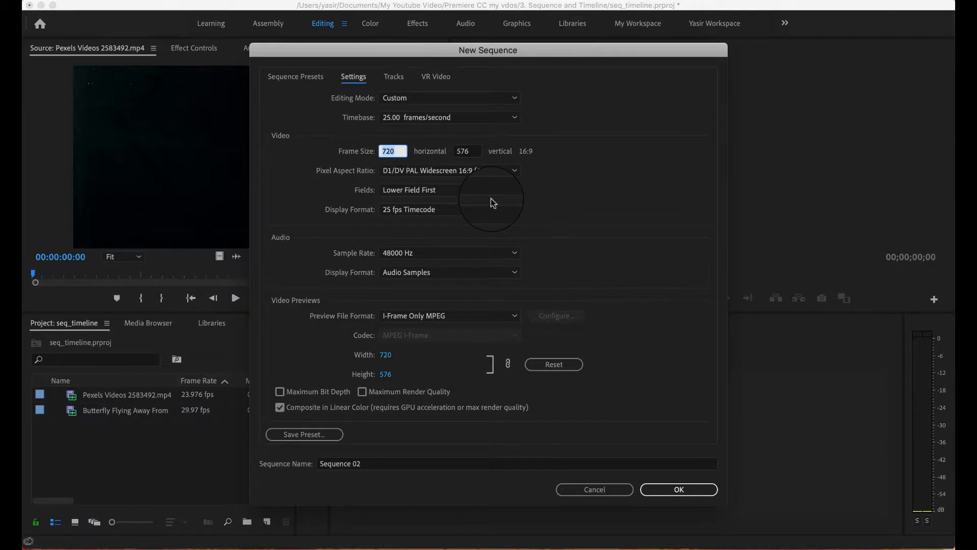
{"action": "type", "text": "192"}
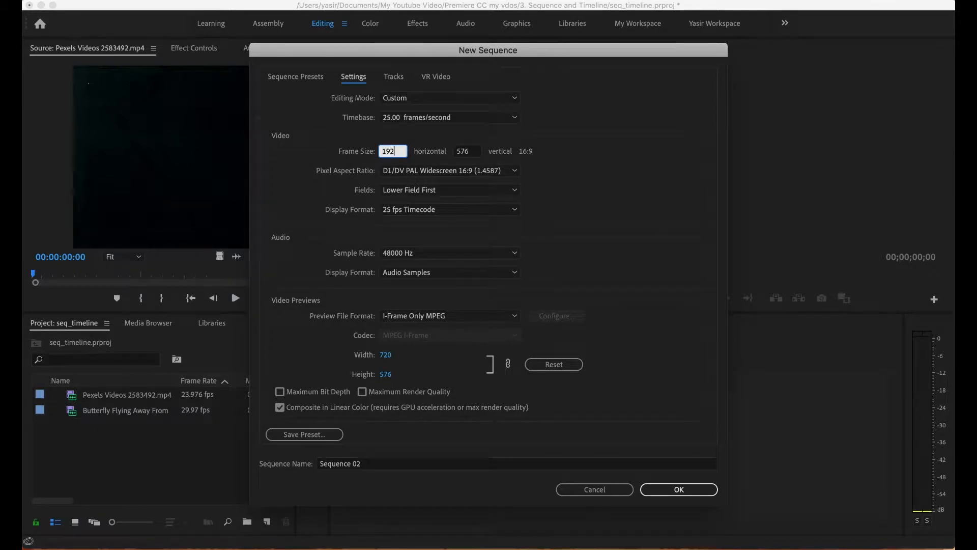
{"action": "type", "text": "0"}
{"action": "key", "text": "Tab"}
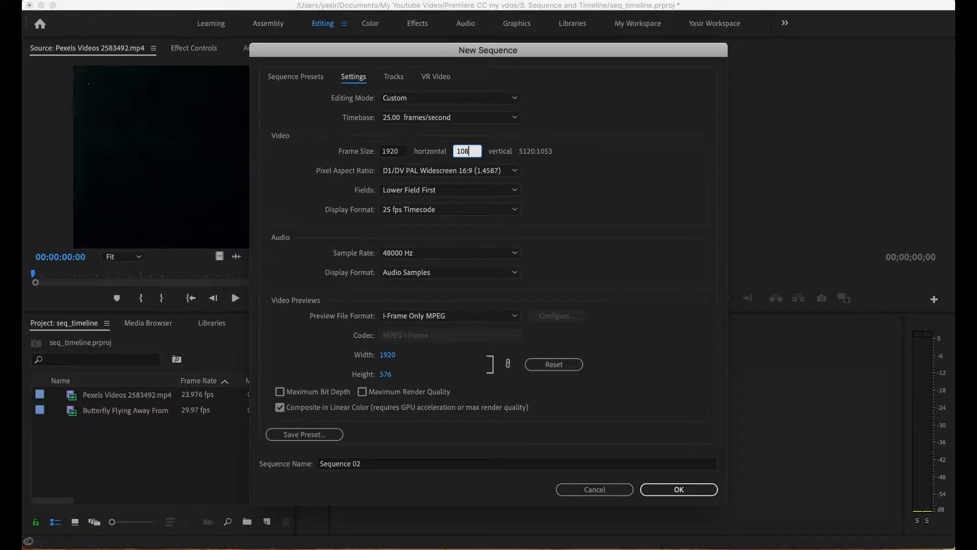
{"action": "key", "text": "Tab"}
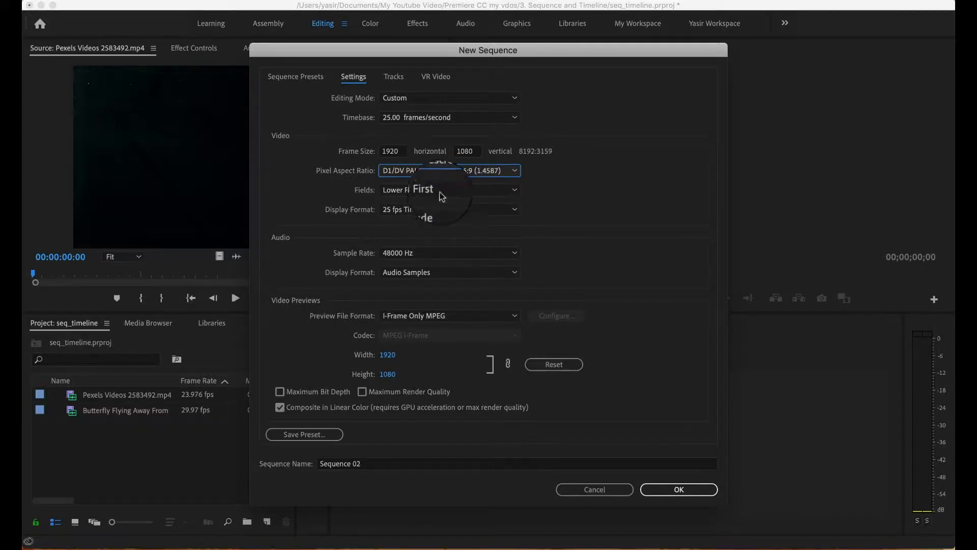
- Set the pixel aspect ratio to Square Pixels (1.0) and the fields to No Fields (Progressive Scan)
{"action": "left_click", "coordinate": [410, 172]}
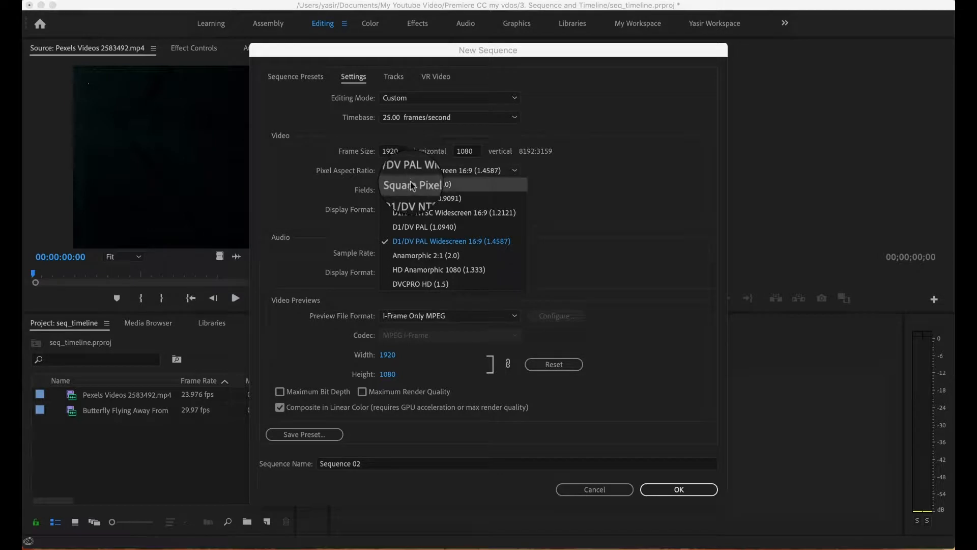
{"action": "left_click", "coordinate": [414, 188]}
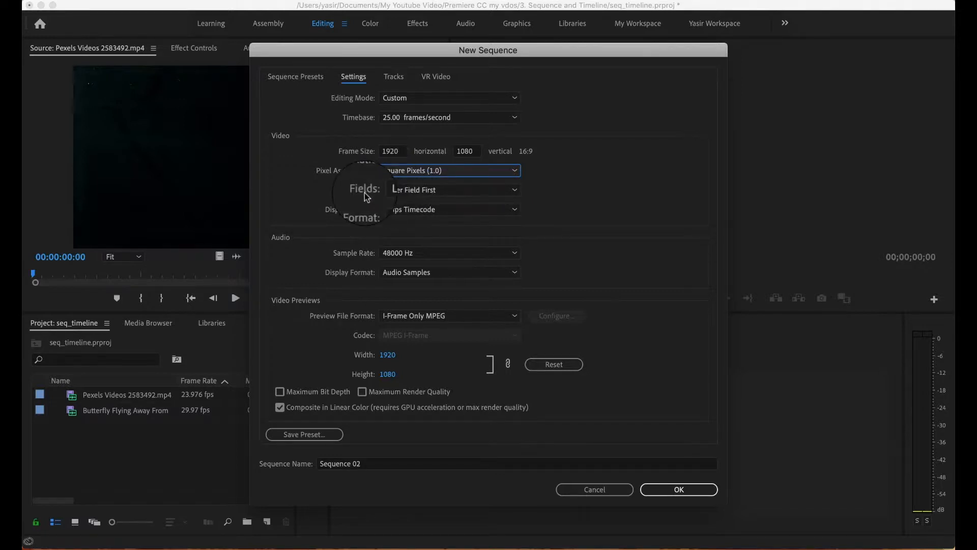
{"action": "left_click", "coordinate": [400, 193]}
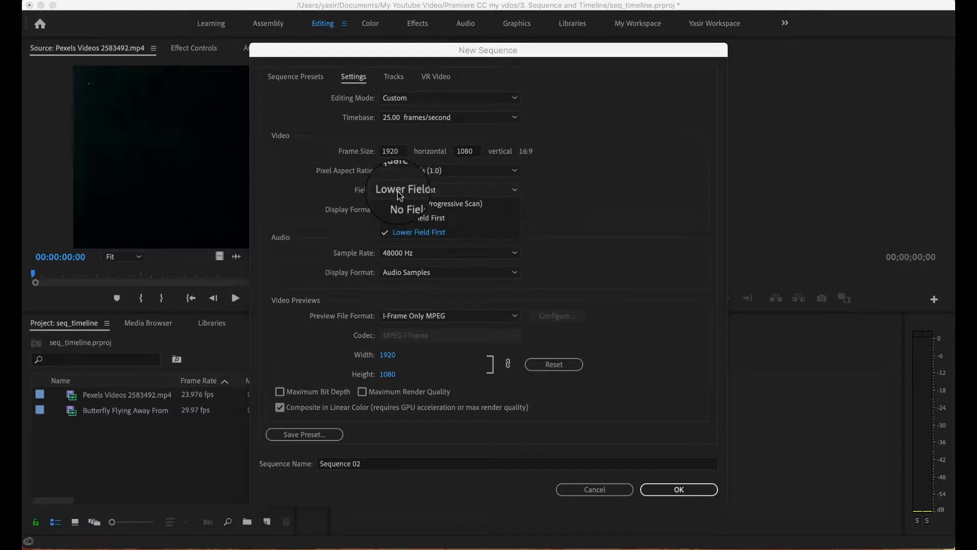
{"action": "left_click", "coordinate": [414, 206]}
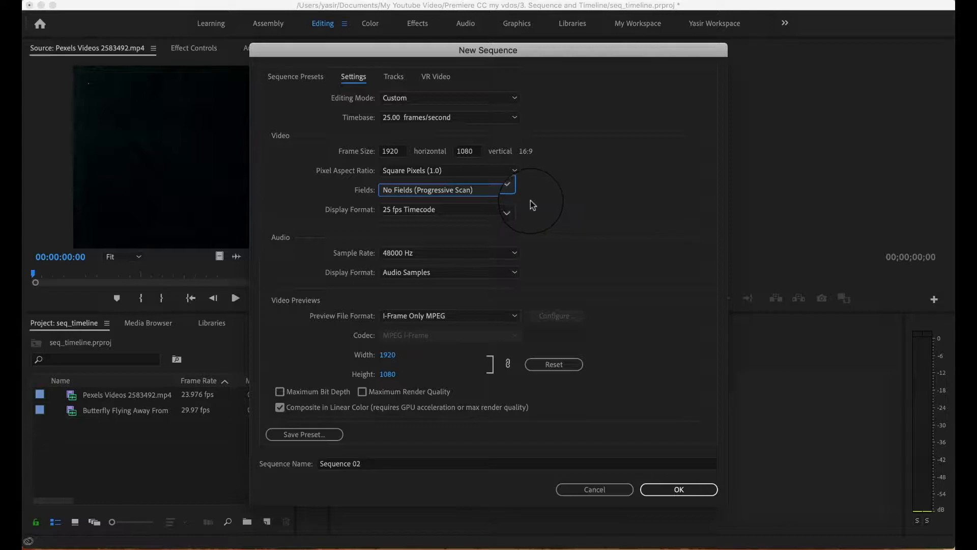
- Set the sequence's timebase to 10.00 frames/second
{"action": "left_click", "coordinate": [419, 212]}
{"action": "left_click", "coordinate": [419, 211]}
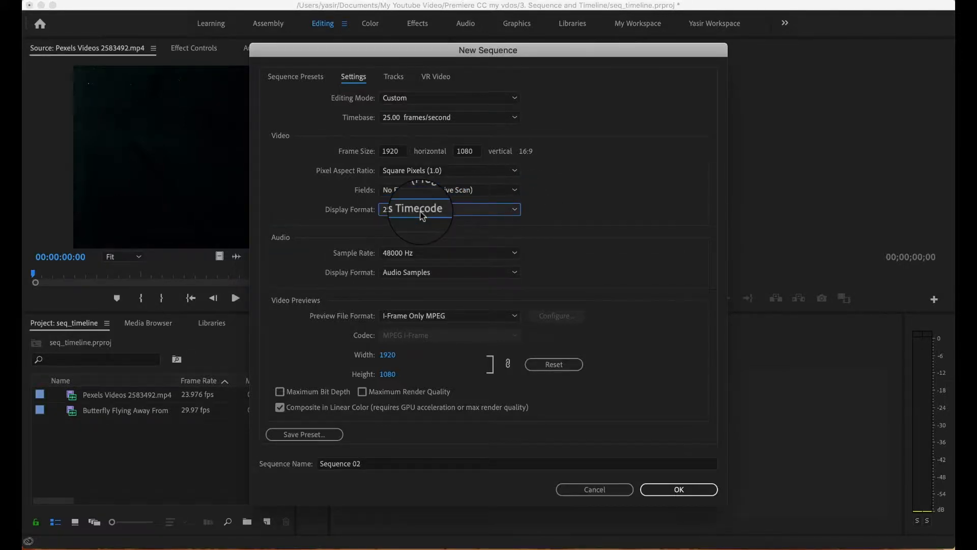
{"action": "left_click", "coordinate": [430, 117]}
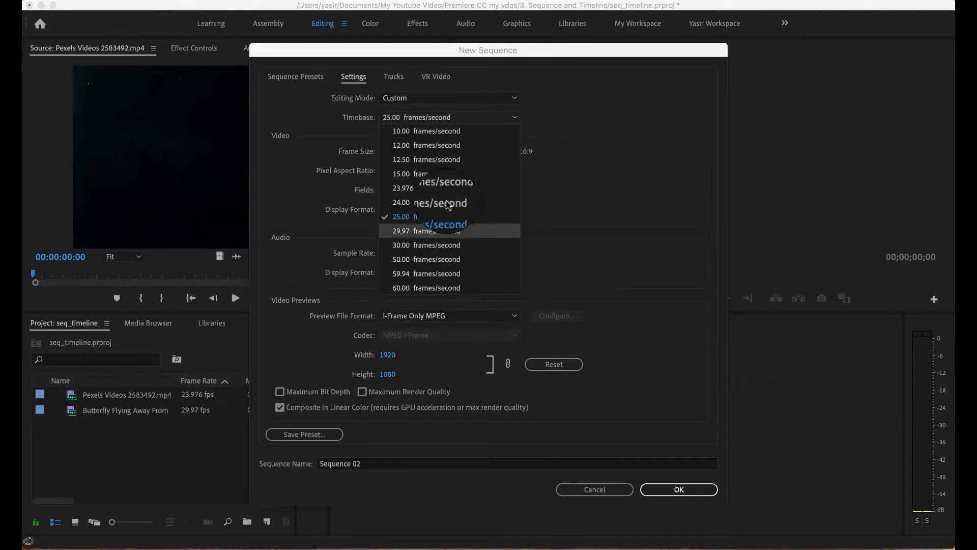
{"action": "left_click", "coordinate": [454, 133]}
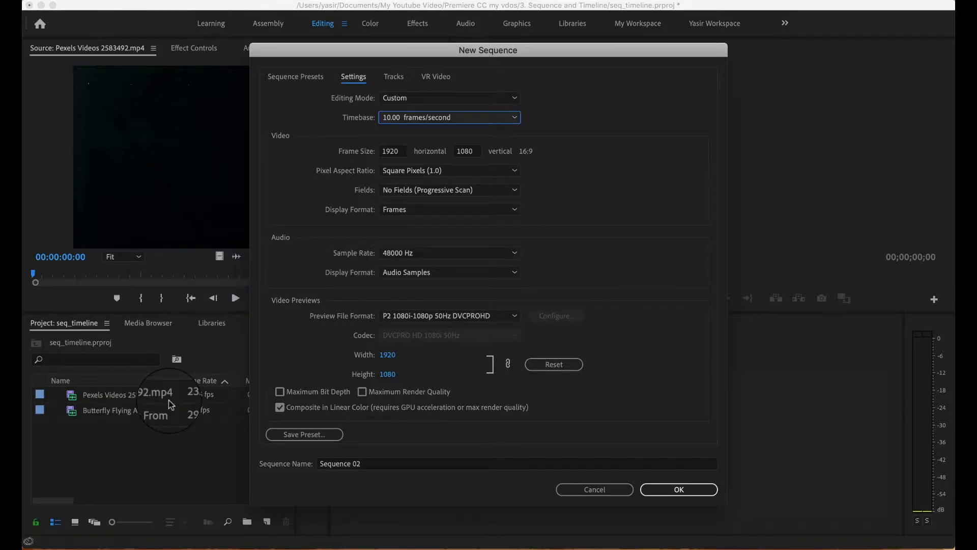
- Choose 48000 Hz as the audio sample rate, matching the Pexels video clip
{"action": "mouse_move", "coordinate": [99, 400]}
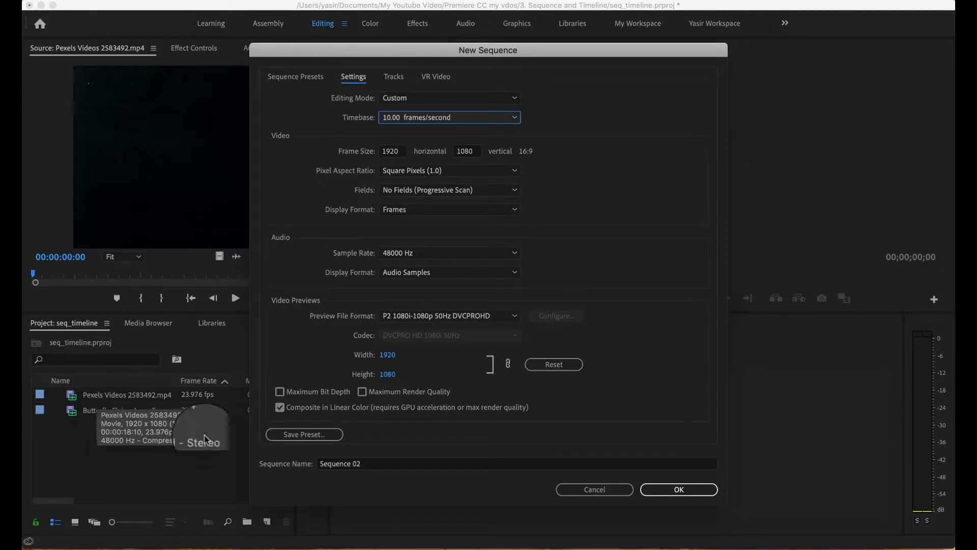
{"action": "left_click", "coordinate": [402, 253]}
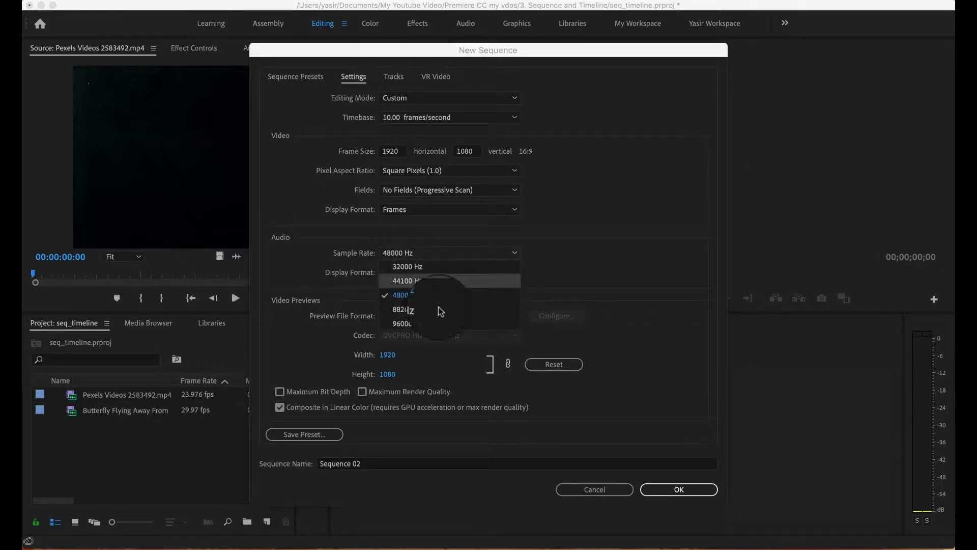
{"action": "left_click", "coordinate": [411, 295]}
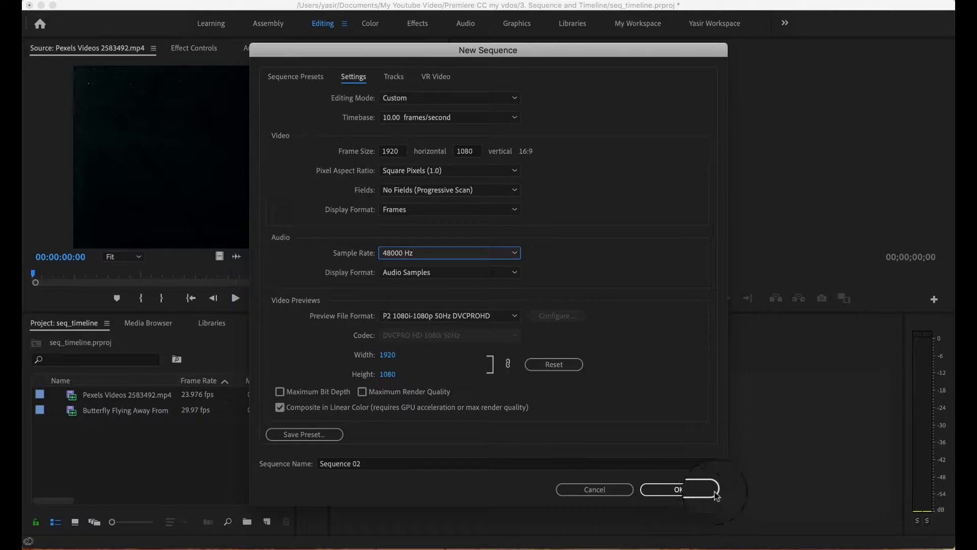
- Name the sequence lemon_seq and create it with the chosen settings
{"action": "left_click", "coordinate": [377, 467]}
{"action": "left_click_drag", "start_coordinate": [376, 464], "coordinate": [304, 463]}
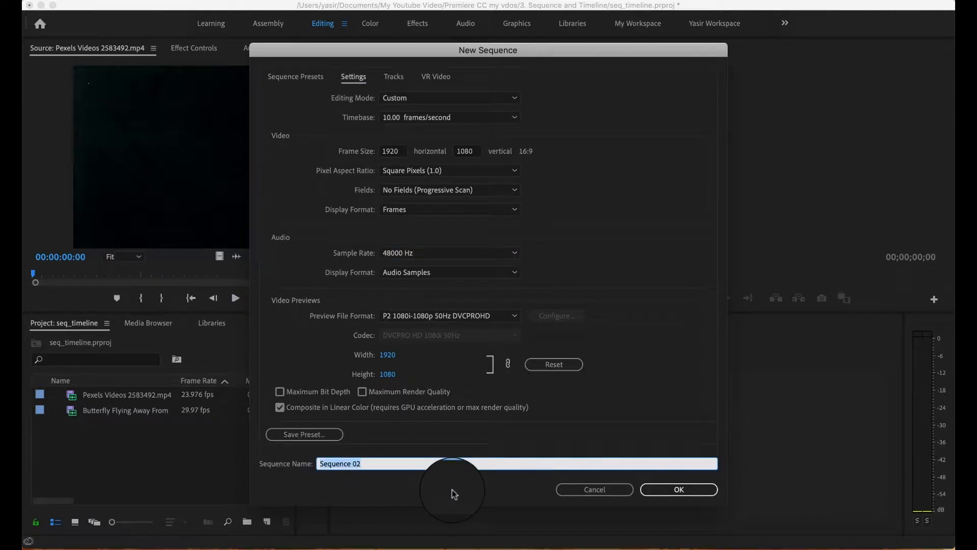
{"action": "type", "text": "lemon_seq"}
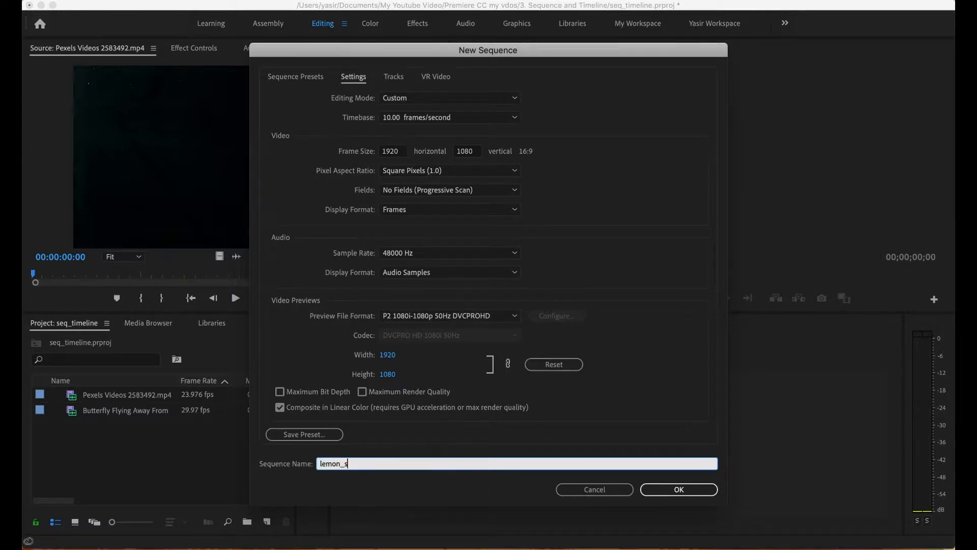
{"action": "left_click", "coordinate": [679, 489]}
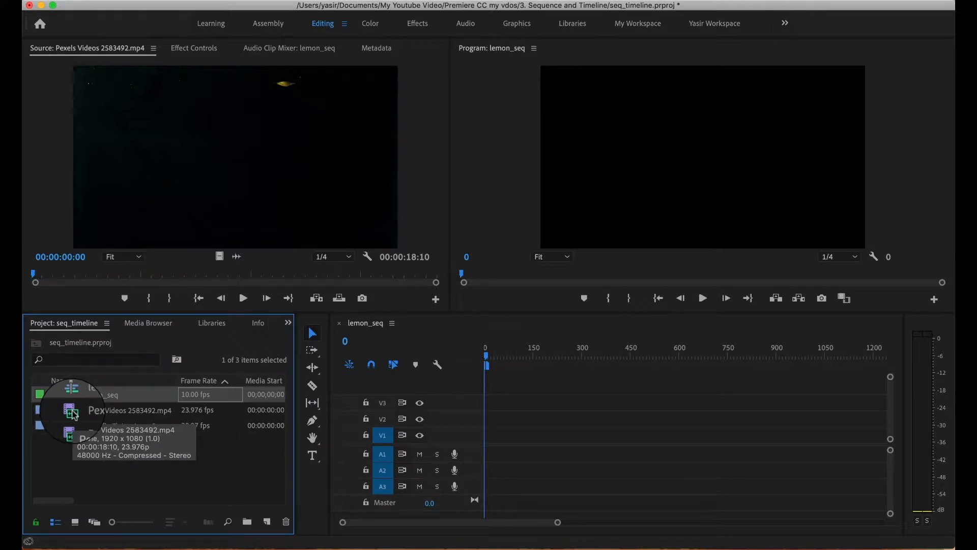
- View the project's clips and lemon_seq as thumbnails, and return to the list view
{"action": "left_click", "coordinate": [75, 524]}
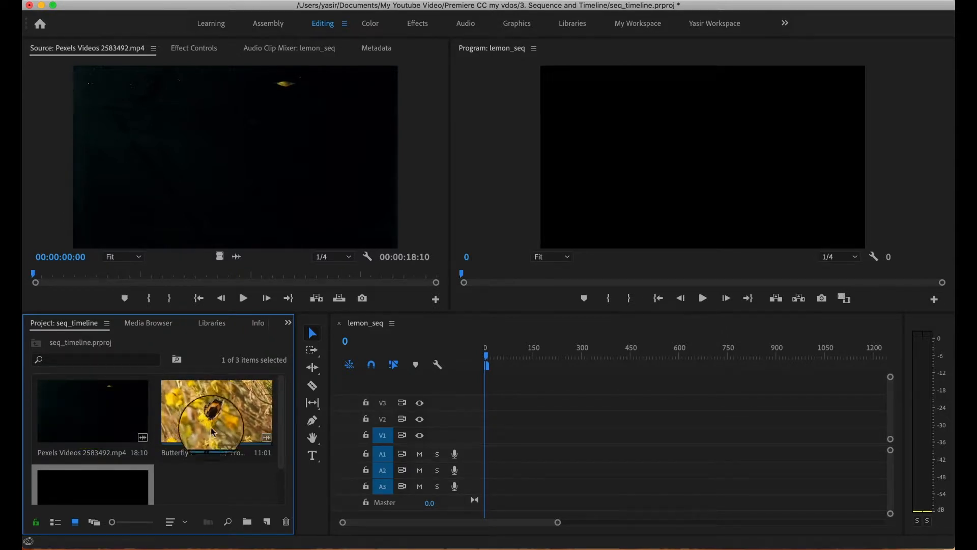
{"action": "scroll", "coordinate": [218, 435], "scroll_direction": "down", "scroll_amount": 2}
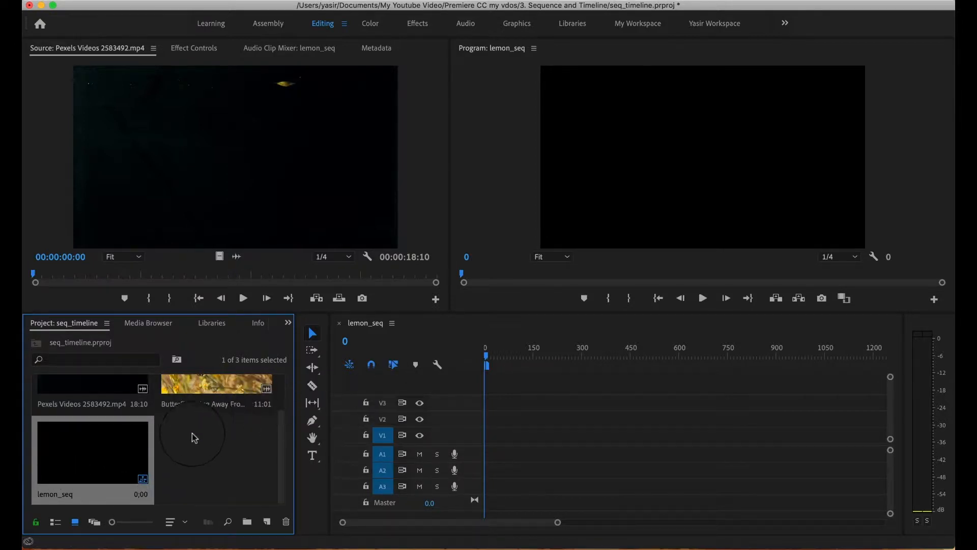
{"action": "scroll", "coordinate": [192, 427], "scroll_direction": "up", "scroll_amount": 2}
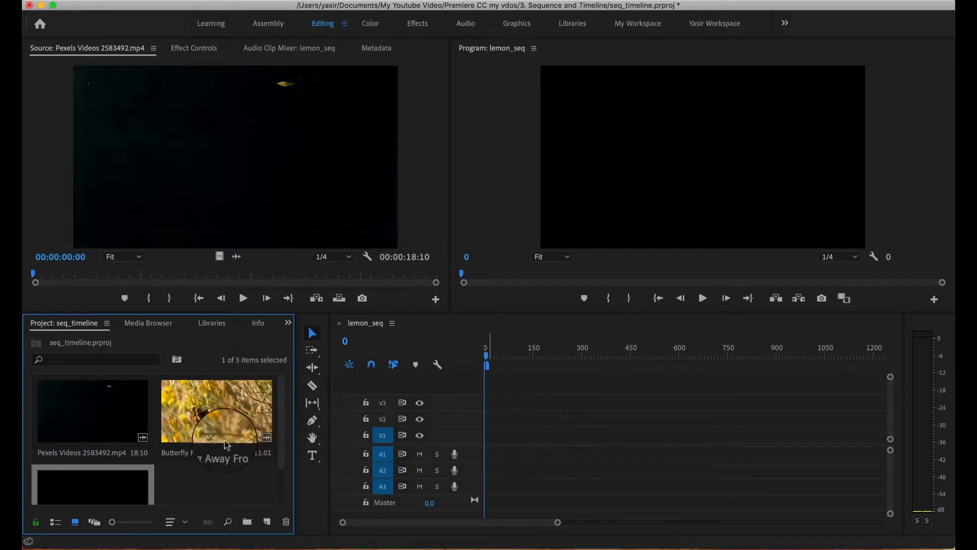
{"action": "left_click", "coordinate": [54, 522]}
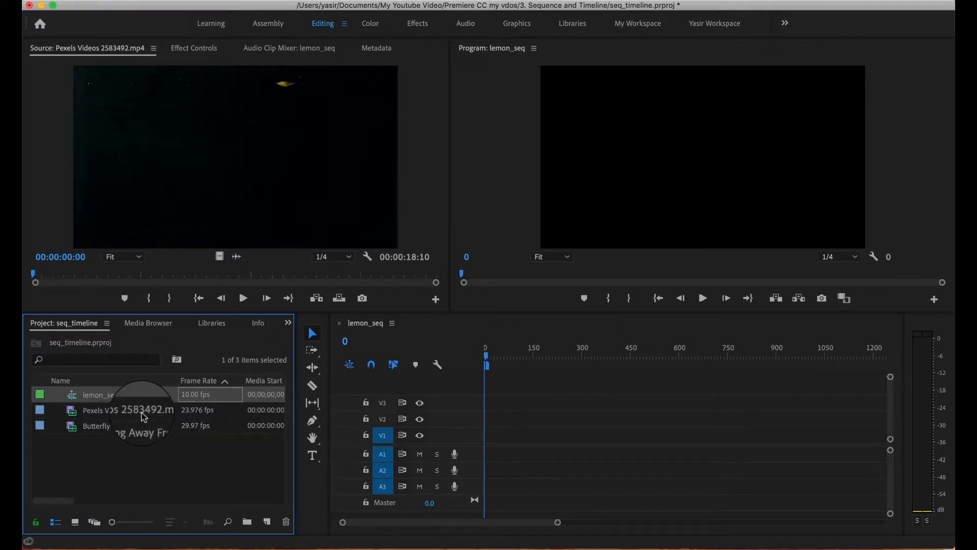
- Place Pexels Videos 2583492.mp4 at the start of lemon_seq on V1 and change the sequence settings to match the clip
{"action": "left_click", "coordinate": [117, 414]}
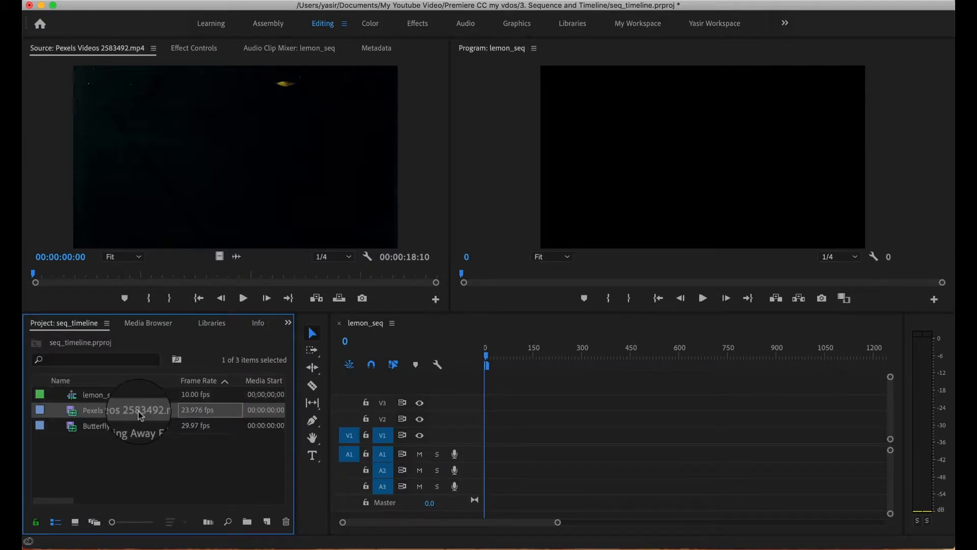
{"action": "left_click_drag", "start_coordinate": [126, 417], "coordinate": [489, 434]}
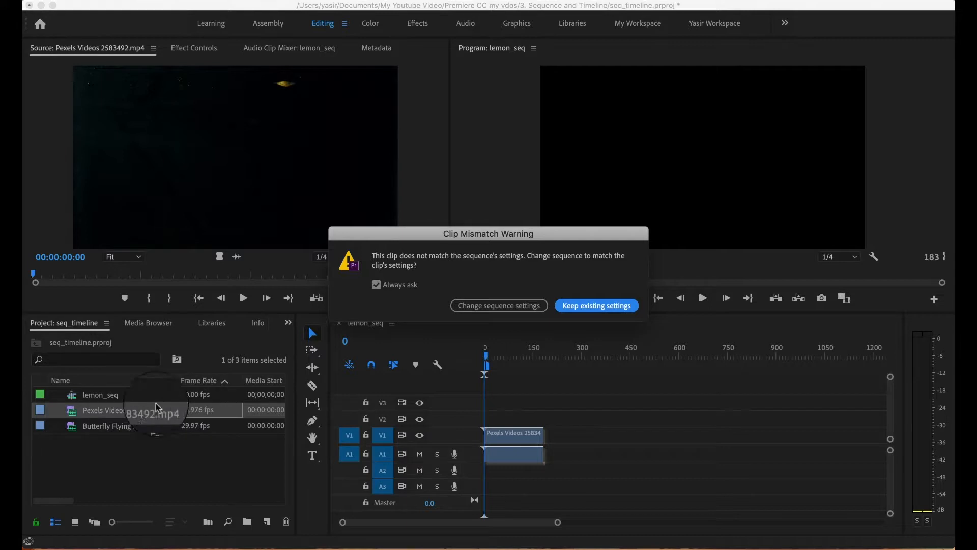
{"action": "left_click", "coordinate": [500, 307]}
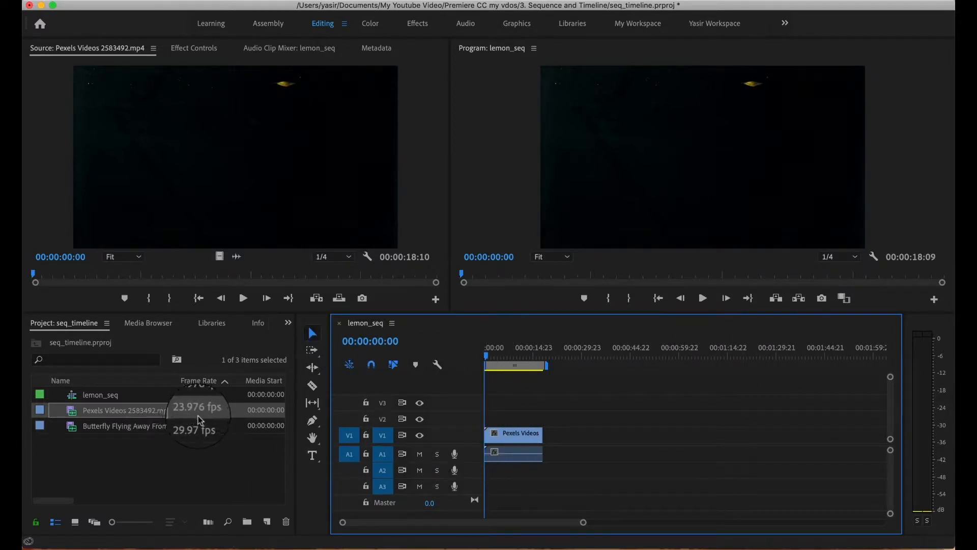
- Examine the frame rate, video info and audio info of lemon_seq against the two clips in the project
{"action": "scroll", "coordinate": [213, 417], "scroll_direction": "right", "scroll_amount": 5}
{"action": "scroll", "coordinate": [229, 415], "scroll_direction": "left", "scroll_amount": 3}
{"action": "scroll", "coordinate": [227, 414], "scroll_direction": "right", "scroll_amount": 2}
{"action": "scroll", "coordinate": [226, 415], "scroll_direction": "right", "scroll_amount": 2}
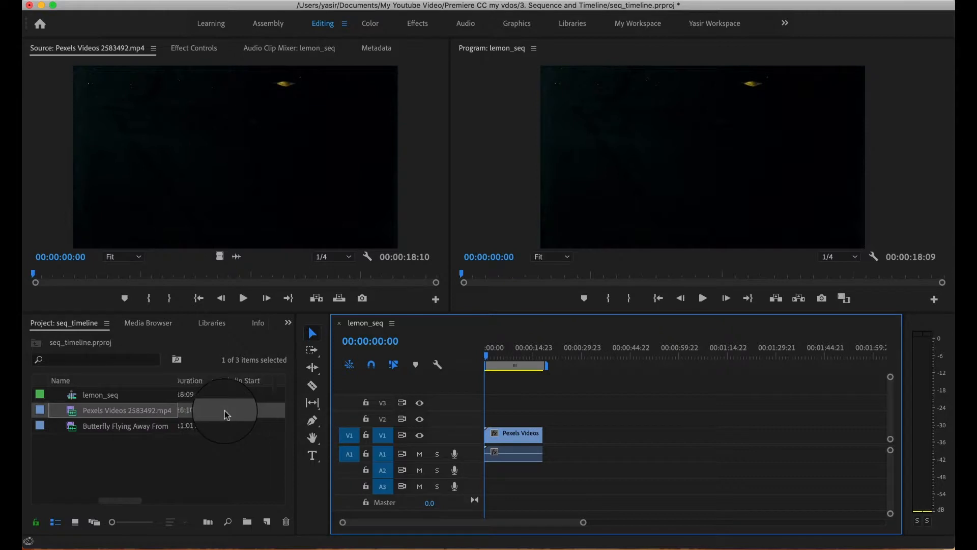
{"action": "scroll", "coordinate": [228, 414], "scroll_direction": "right", "scroll_amount": 2}
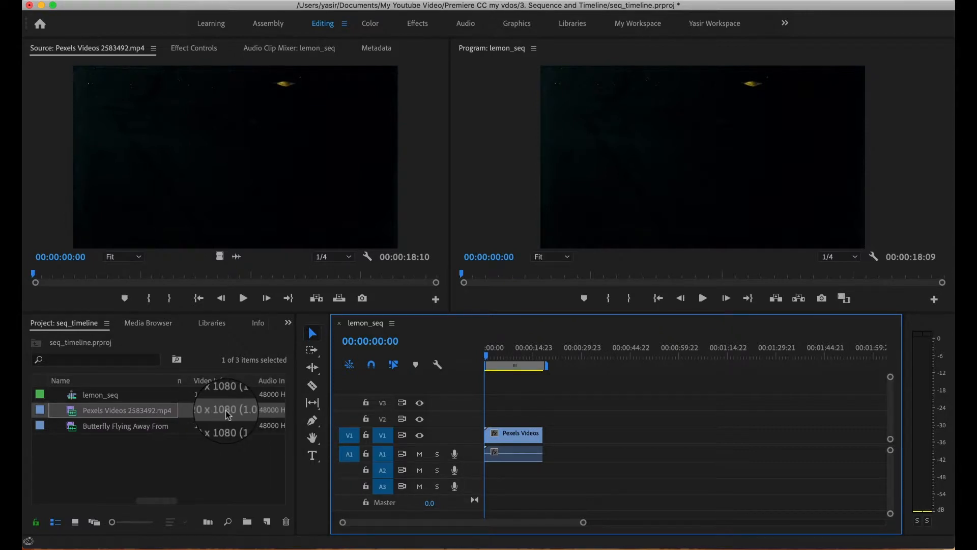
{"action": "scroll", "coordinate": [227, 415], "scroll_direction": "right", "scroll_amount": 1}
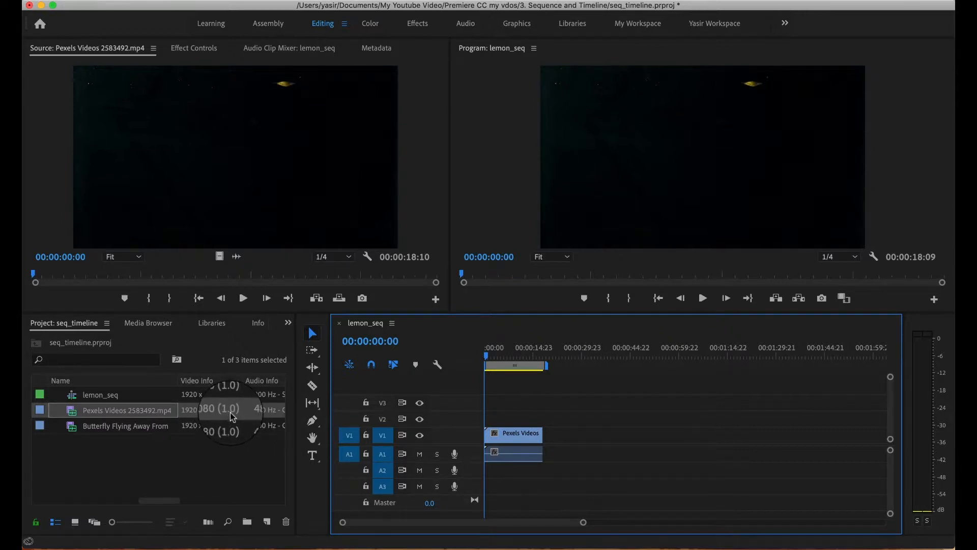
{"action": "scroll", "coordinate": [232, 414], "scroll_direction": "right", "scroll_amount": 2}
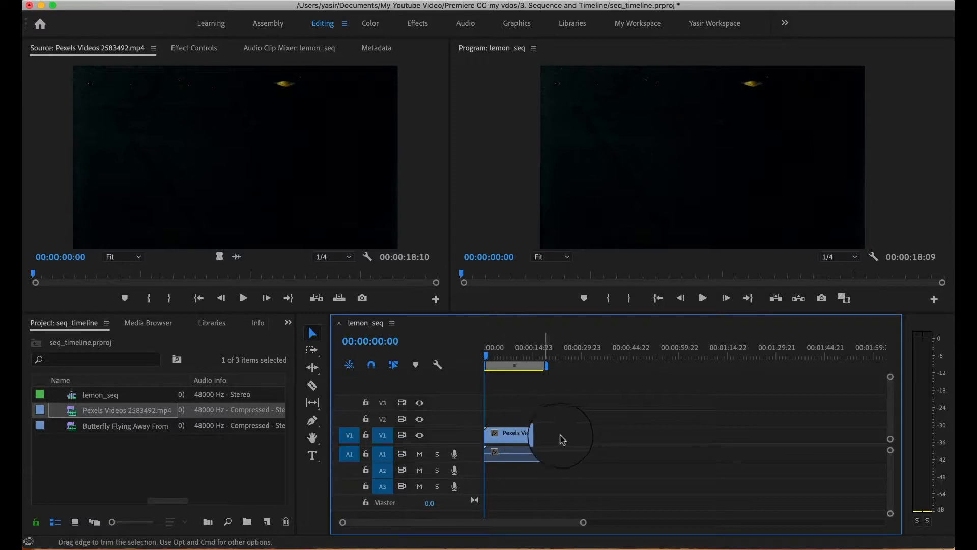
- Remove lemon_seq along with its clip, and create a new sequence from Pexels Videos 2583492.mp4
{"action": "key", "text": "Delete"}
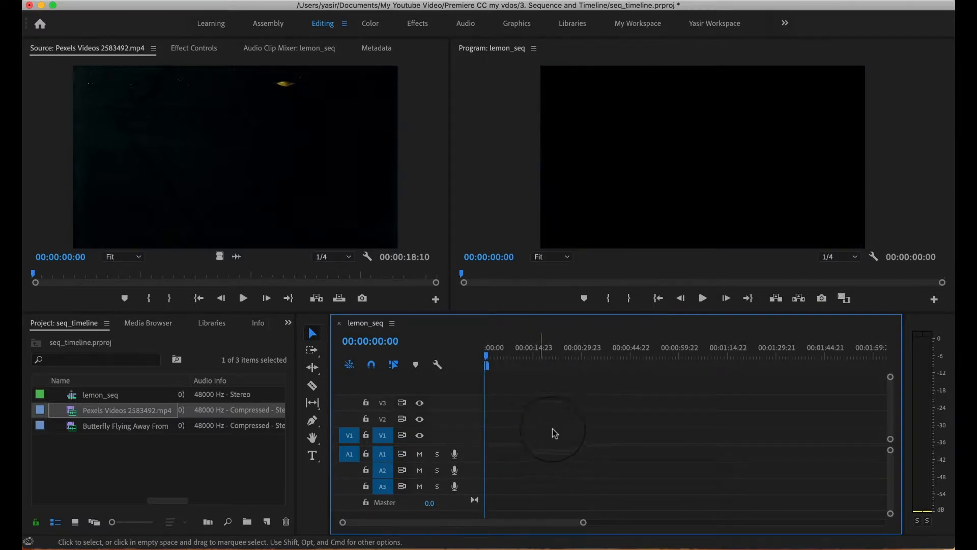
{"action": "key", "text": "super+z"}
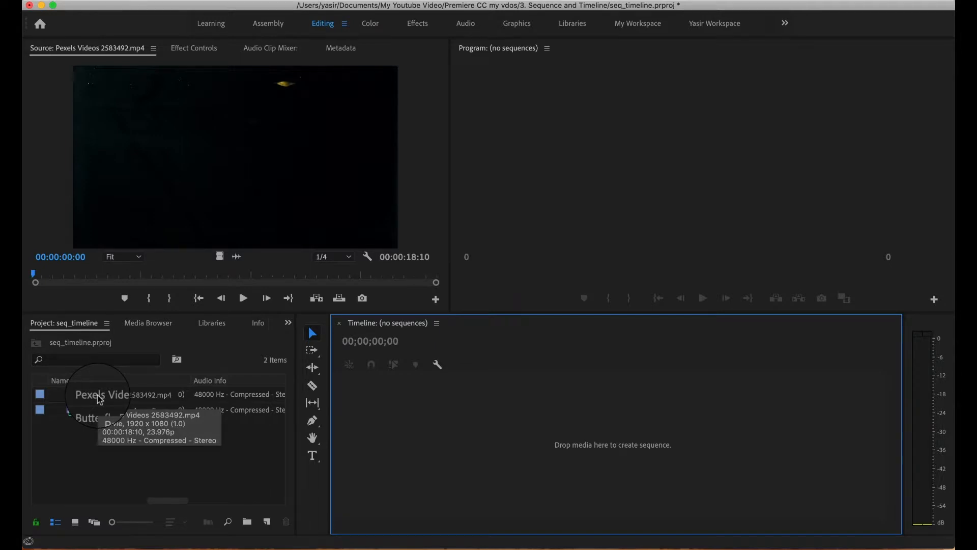
{"action": "left_click_drag", "start_coordinate": [100, 400], "coordinate": [375, 486]}
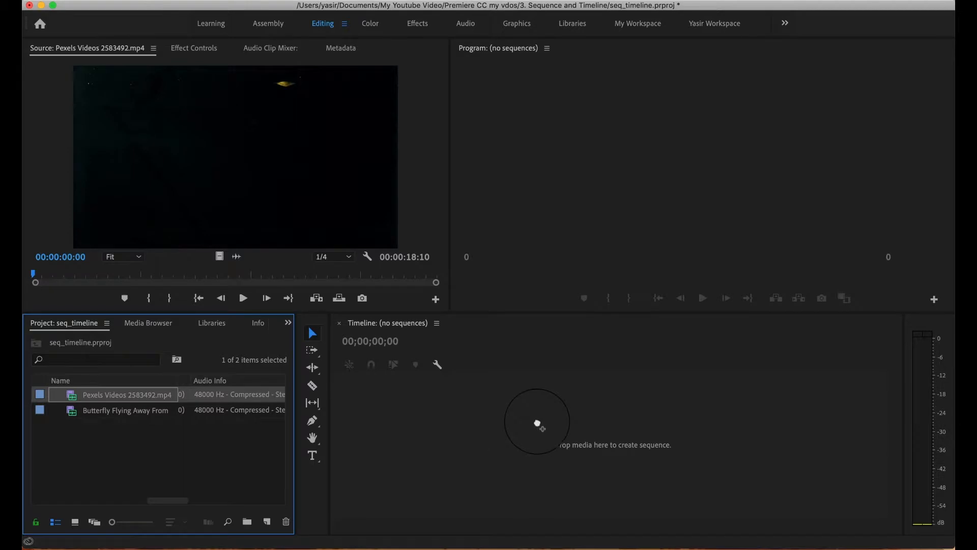
{"action": "left_click_drag", "start_coordinate": [506, 428], "coordinate": [508, 432]}
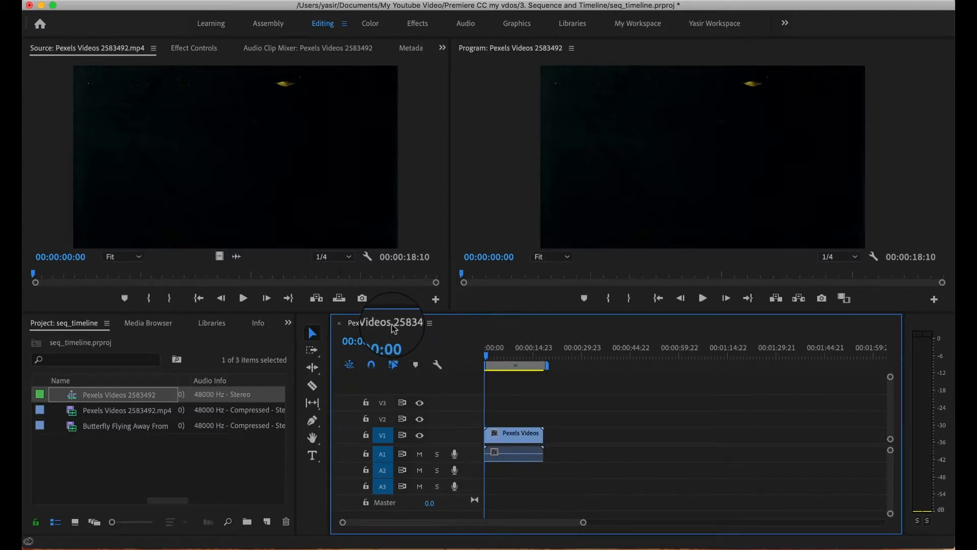
- Rename the new sequence my seq 01
{"action": "left_click", "coordinate": [122, 396]}
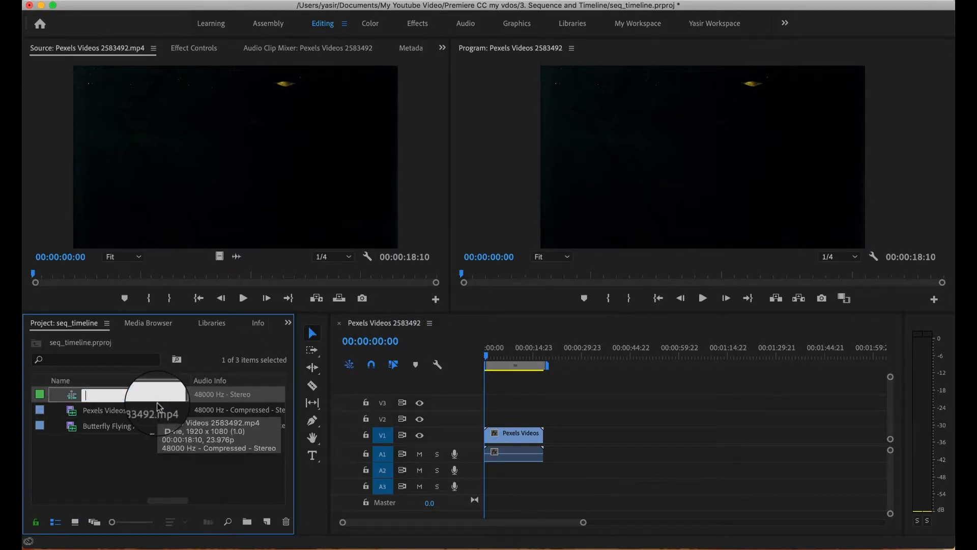
{"action": "type", "text": "my seq 01"}
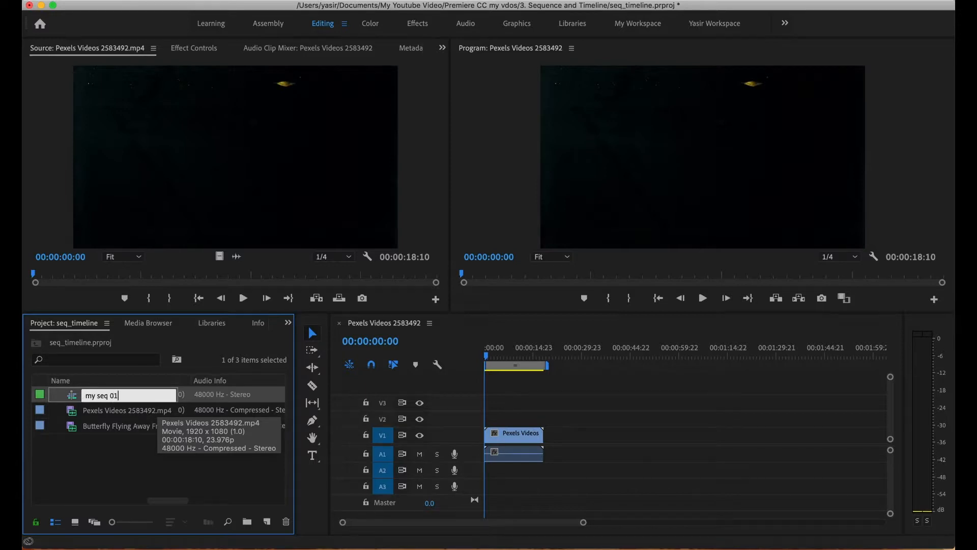
{"action": "key", "text": "Tab"}
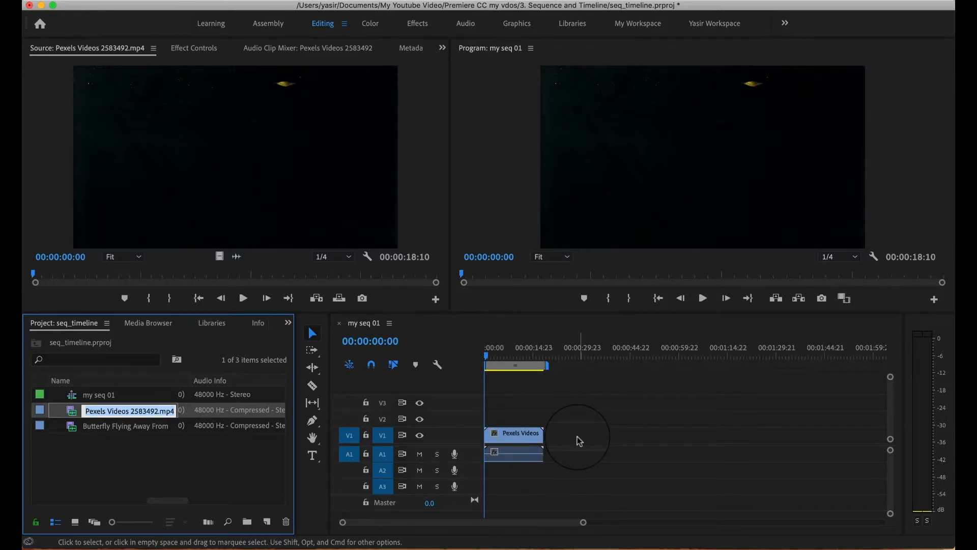
- Examine the Pexels clip in the my seq 01 timeline at several zoom levels
{"action": "scroll", "coordinate": [578, 440], "scroll_direction": "down", "scroll_amount": 6}
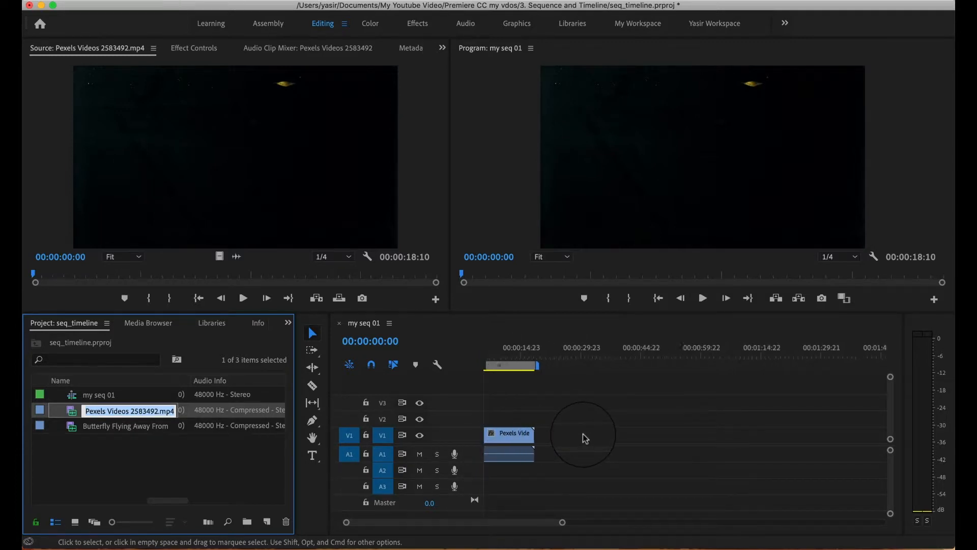
{"action": "scroll", "coordinate": [584, 436], "scroll_direction": "down", "scroll_amount": 5}
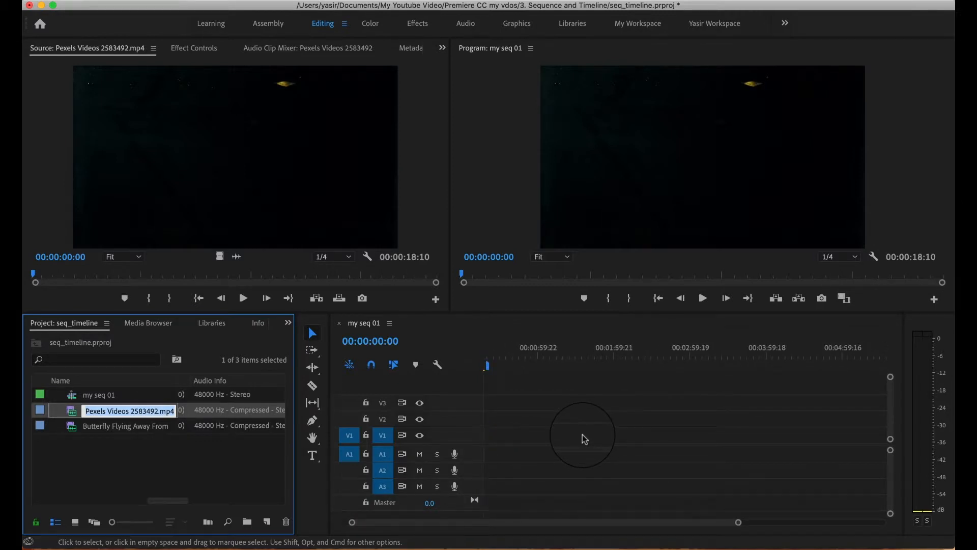
{"action": "scroll", "coordinate": [582, 435], "scroll_direction": "down", "scroll_amount": 1}
{"action": "scroll", "coordinate": [582, 435], "scroll_direction": "down", "scroll_amount": 2}
{"action": "scroll", "coordinate": [582, 434], "scroll_direction": "up", "scroll_amount": 4}
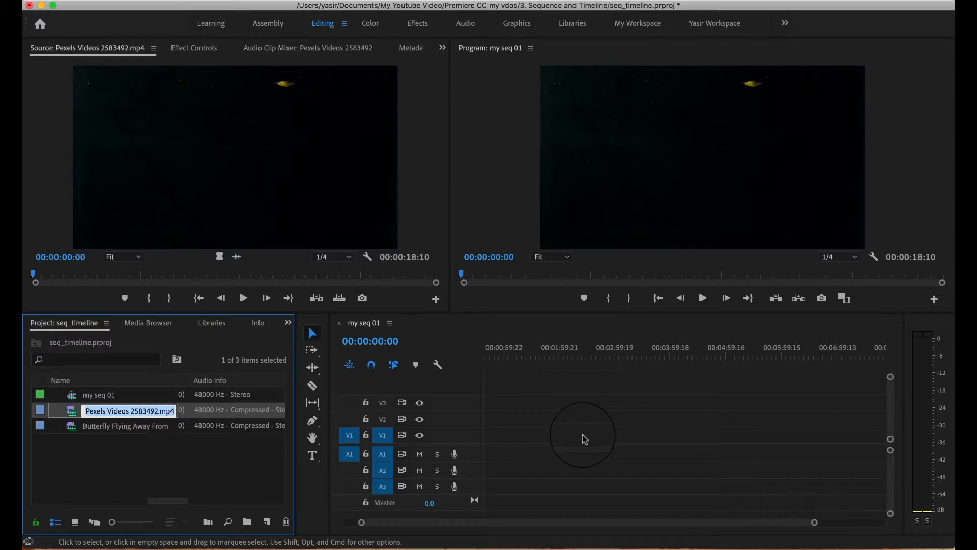
{"action": "left_click_drag", "start_coordinate": [562, 523], "coordinate": [532, 523]}
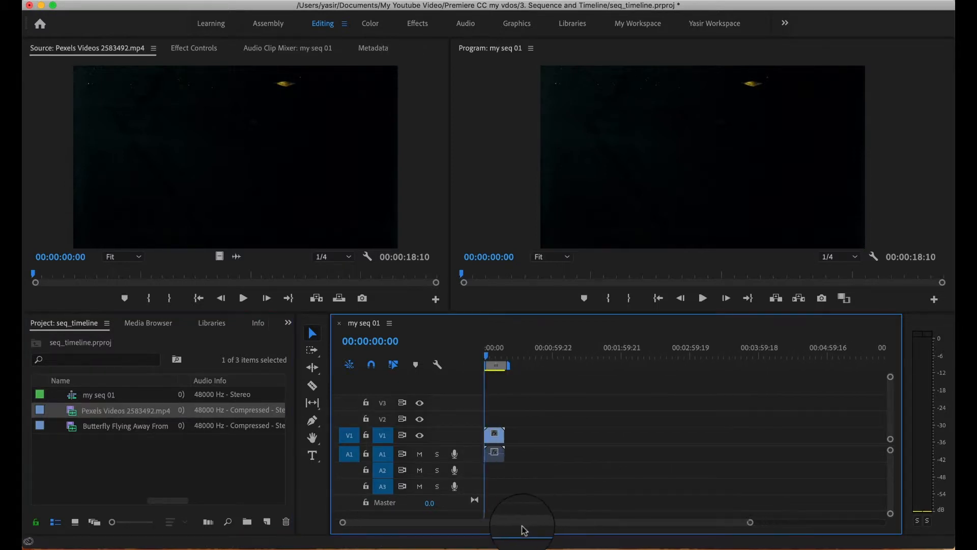
{"action": "scroll", "coordinate": [545, 443], "scroll_direction": "down", "scroll_amount": 4}
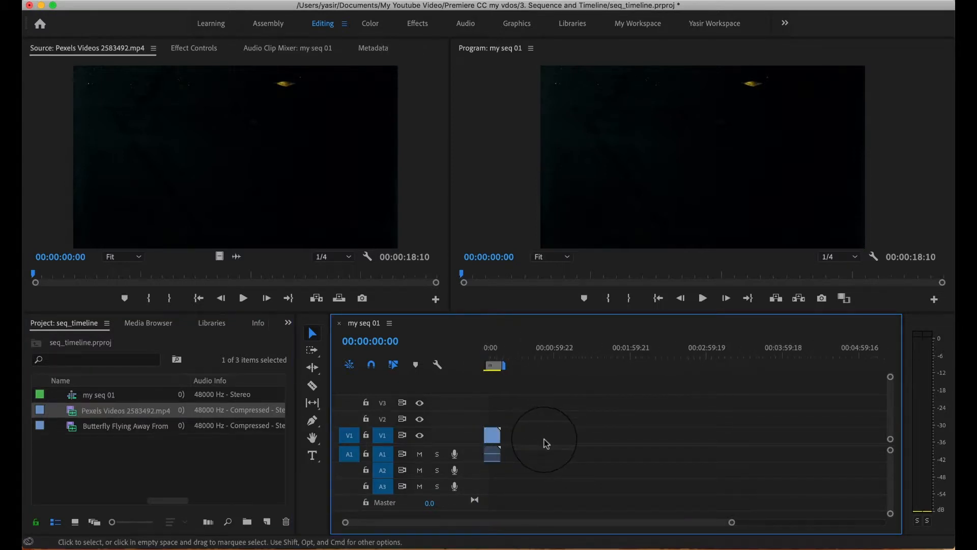
{"action": "scroll", "coordinate": [545, 442], "scroll_direction": "down", "scroll_amount": 2}
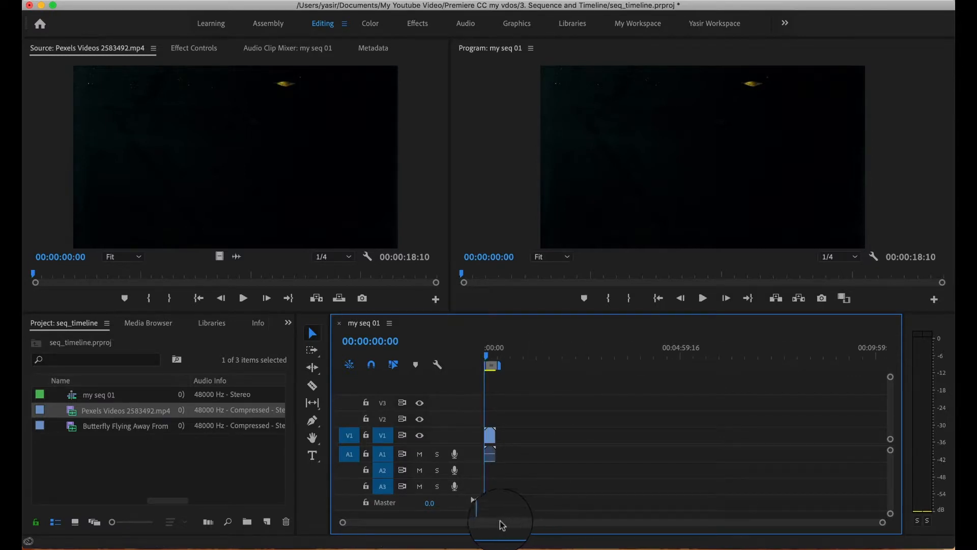
{"action": "scroll", "coordinate": [591, 448], "scroll_direction": "up", "scroll_amount": 3}
{"action": "scroll", "coordinate": [591, 448], "scroll_direction": "down", "scroll_amount": 3}
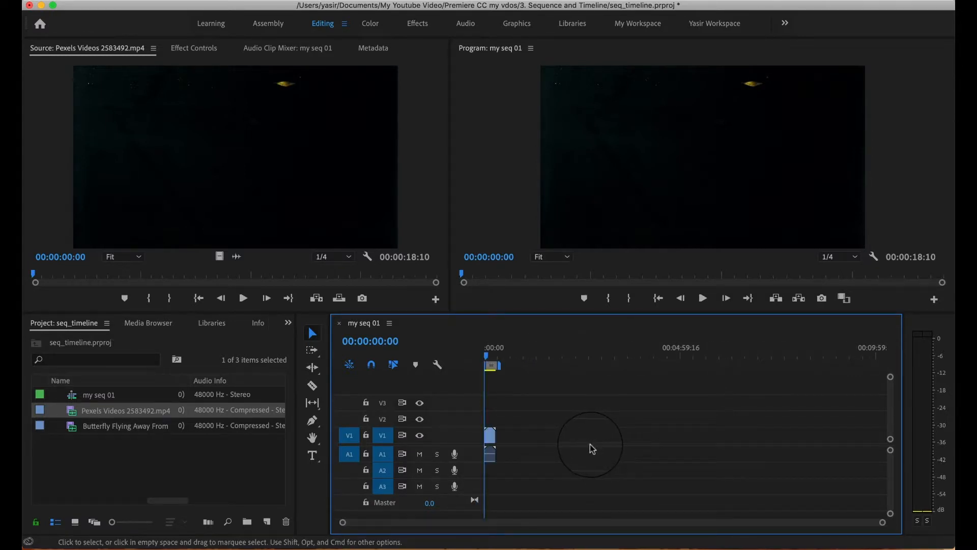
{"action": "scroll", "coordinate": [592, 448], "scroll_direction": "up", "scroll_amount": 4}
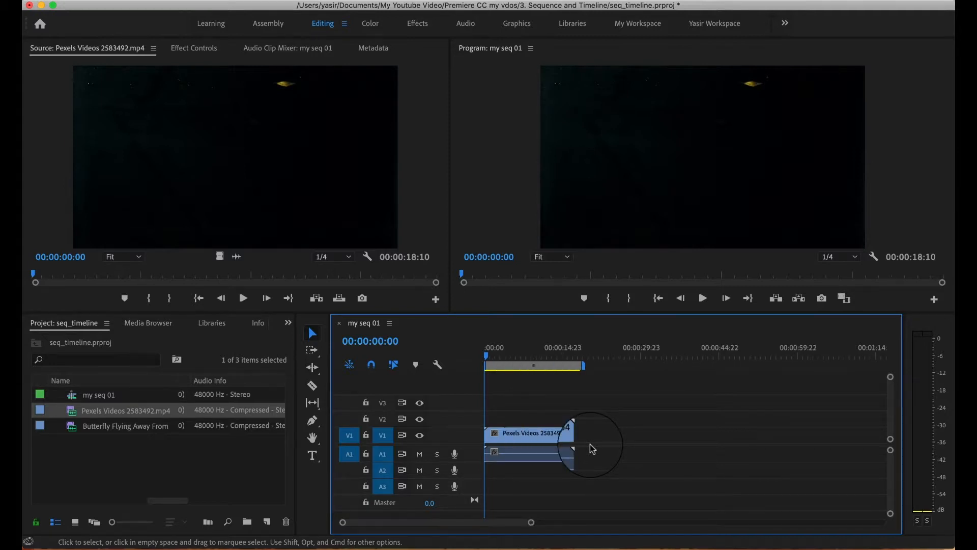
- Expand all timeline tracks to show the clip's thumbnail, and undo the sequence's rename
{"action": "key", "text": "shift+equal"}
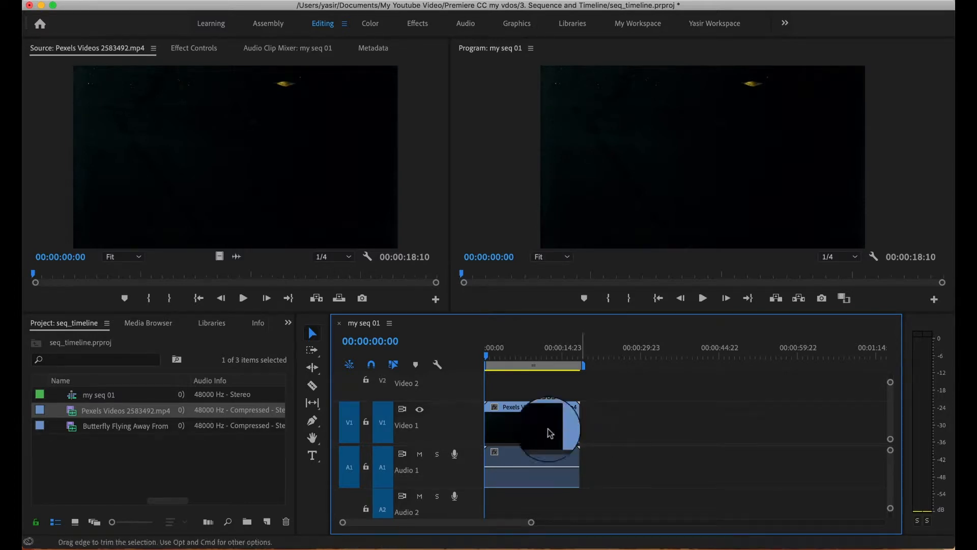
{"action": "key", "text": "super+z"}
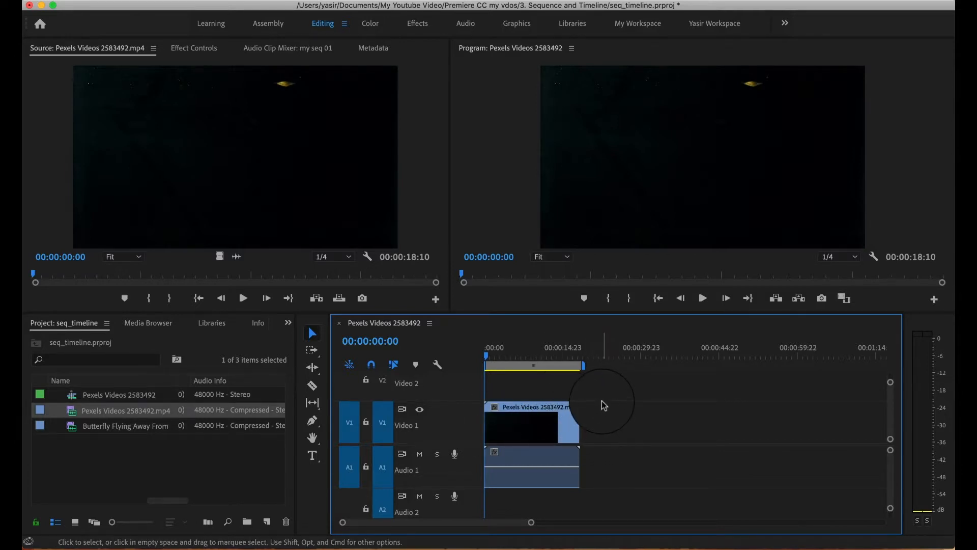
- Reduce the heights of the Video 1 and Audio 1 tracks, keeping the playhead at the sequence start
{"action": "left_click_drag", "start_coordinate": [451, 403], "coordinate": [450, 430]}
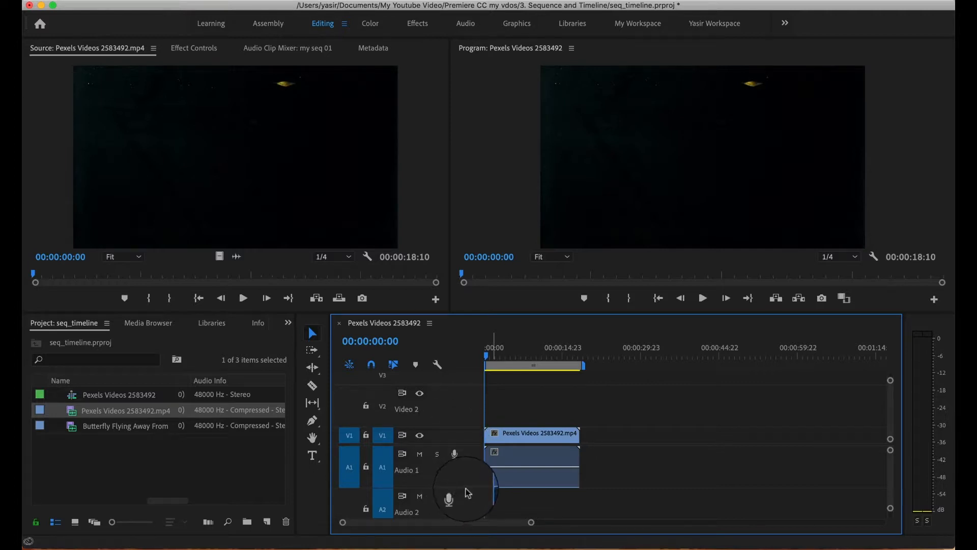
{"action": "left_click_drag", "start_coordinate": [374, 488], "coordinate": [371, 470]}
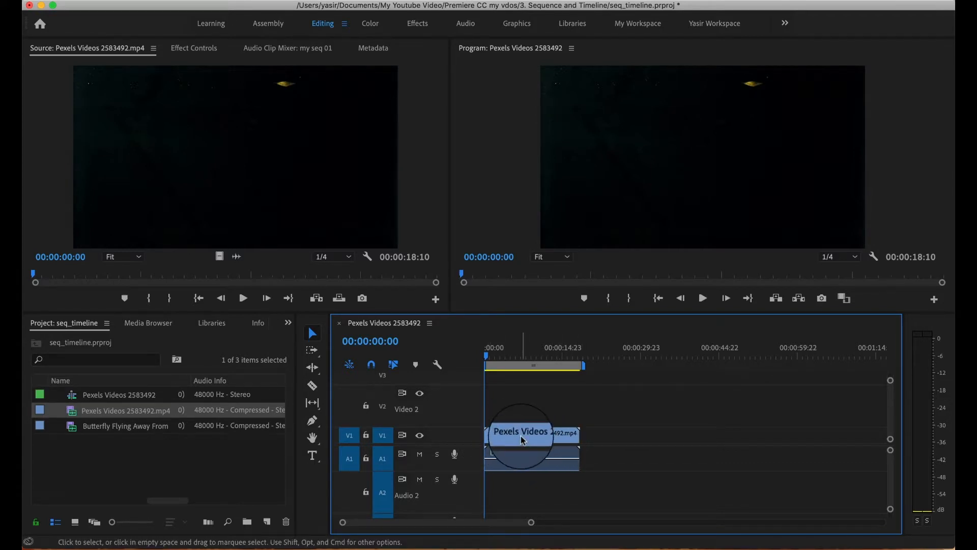
{"action": "mouse_move", "coordinate": [488, 355]}
{"action": "left_mouse_down"}
{"action": "mouse_move", "coordinate": [578, 357]}
{"action": "mouse_move", "coordinate": [484, 365]}
{"action": "left_mouse_up"}
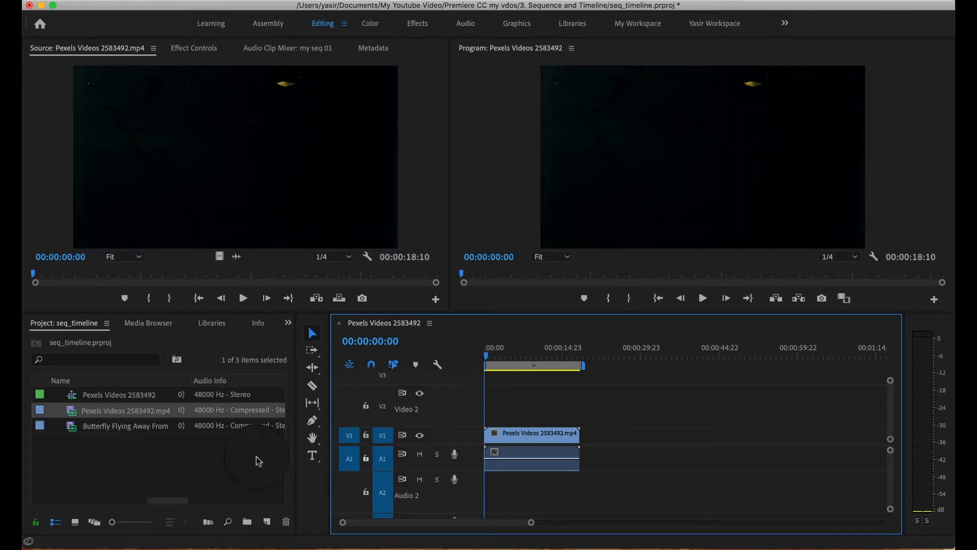
- Open Butterfly Flying Away From A Flower.mp4 in the Source monitor and mark its In point at 00:00:03:00
{"action": "left_click", "coordinate": [140, 431]}
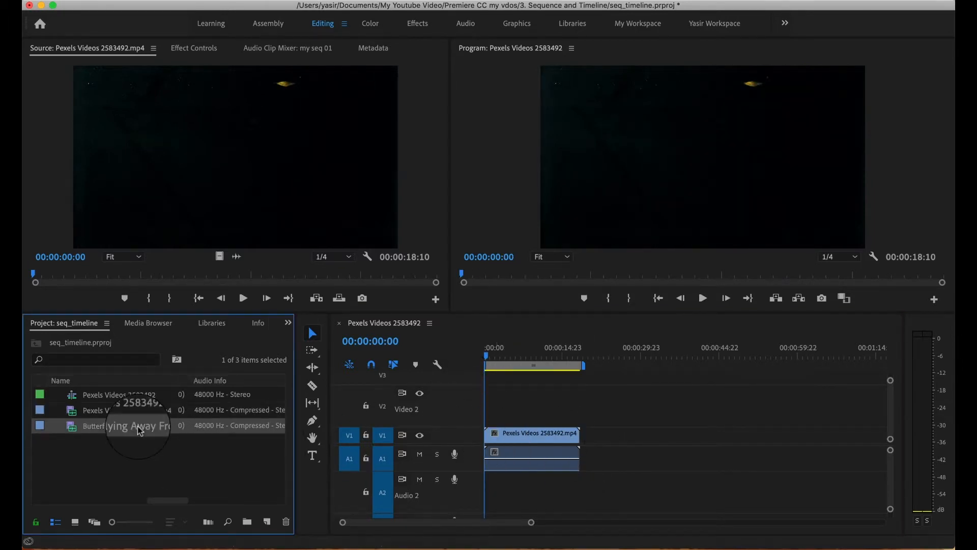
{"action": "double_click", "coordinate": [77, 431]}
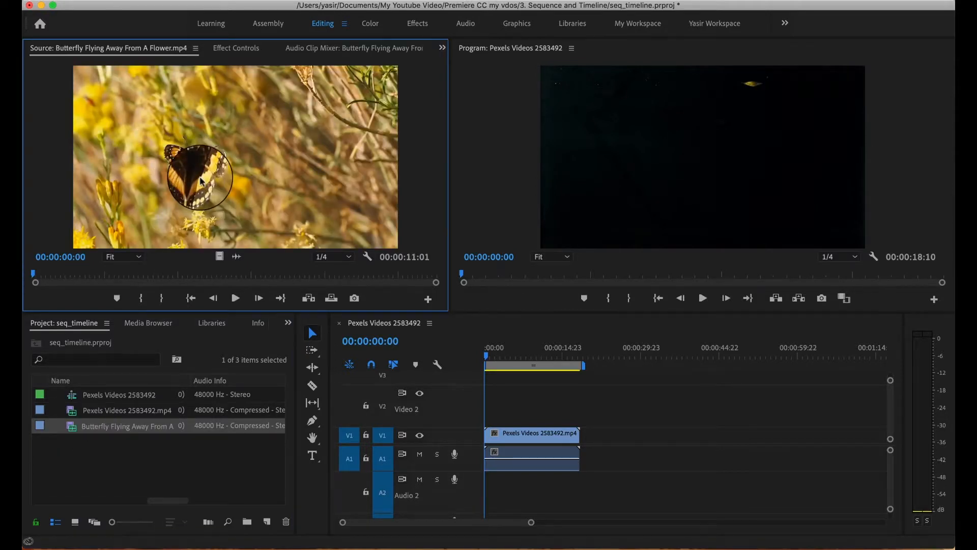
{"action": "left_click_drag", "start_coordinate": [38, 276], "coordinate": [140, 275]}
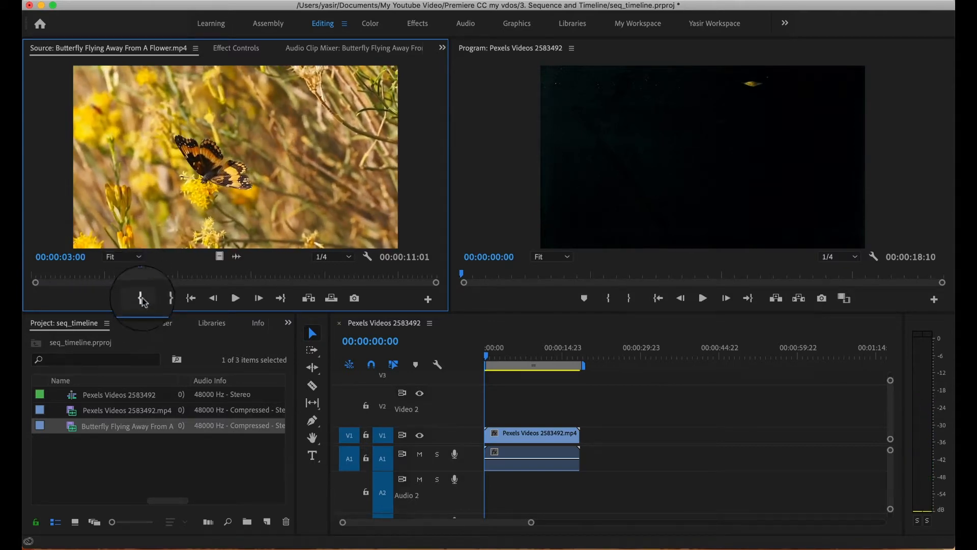
{"action": "left_click", "coordinate": [143, 300]}
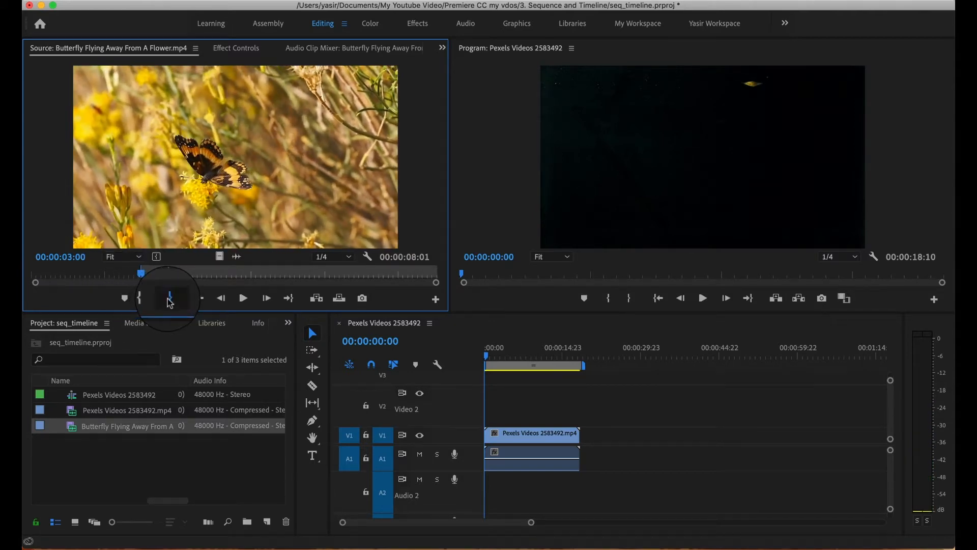
- Mark the butterfly clip's Out point at 00:00:05:03 and place the trimmed clip after the Pexels clip on Video 1
{"action": "left_click", "coordinate": [170, 300]}
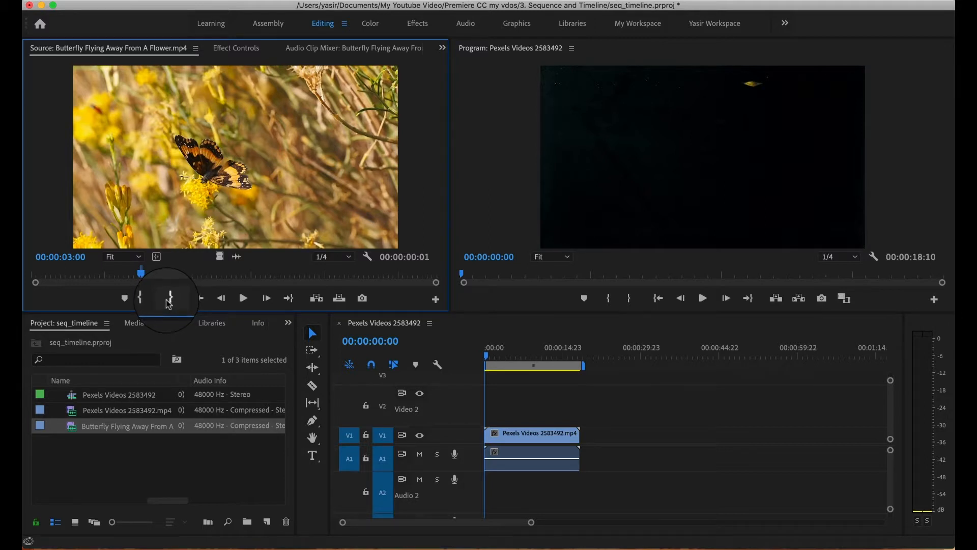
{"action": "key", "text": "super+z"}
{"action": "left_click", "coordinate": [177, 275]}
{"action": "left_click_drag", "start_coordinate": [177, 275], "coordinate": [217, 275]}
{"action": "left_click", "coordinate": [170, 301]}
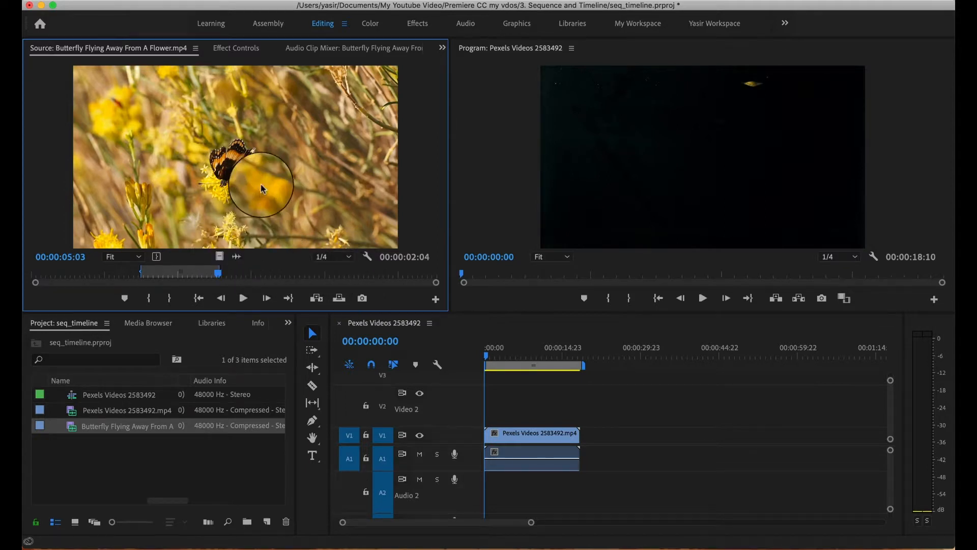
{"action": "left_click_drag", "start_coordinate": [261, 185], "coordinate": [610, 447]}
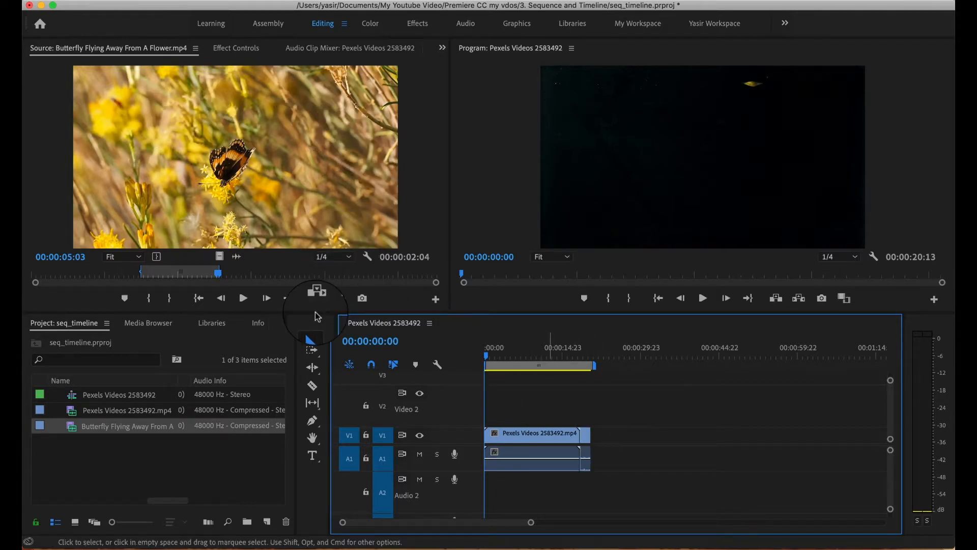
- Extend the source butterfly clip's Out point to 00:00:07:29
{"action": "left_click_drag", "start_coordinate": [218, 278], "coordinate": [253, 278]}
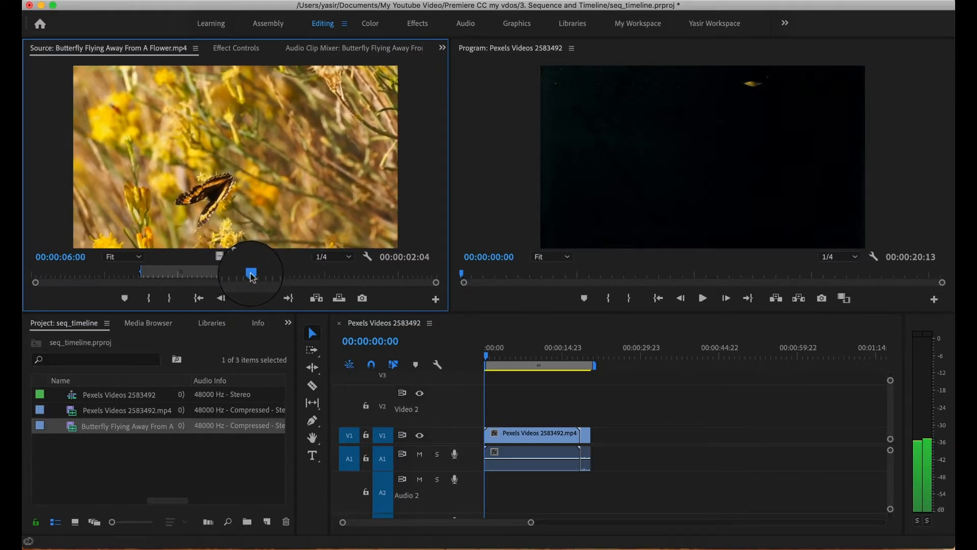
{"action": "left_click", "coordinate": [170, 302]}
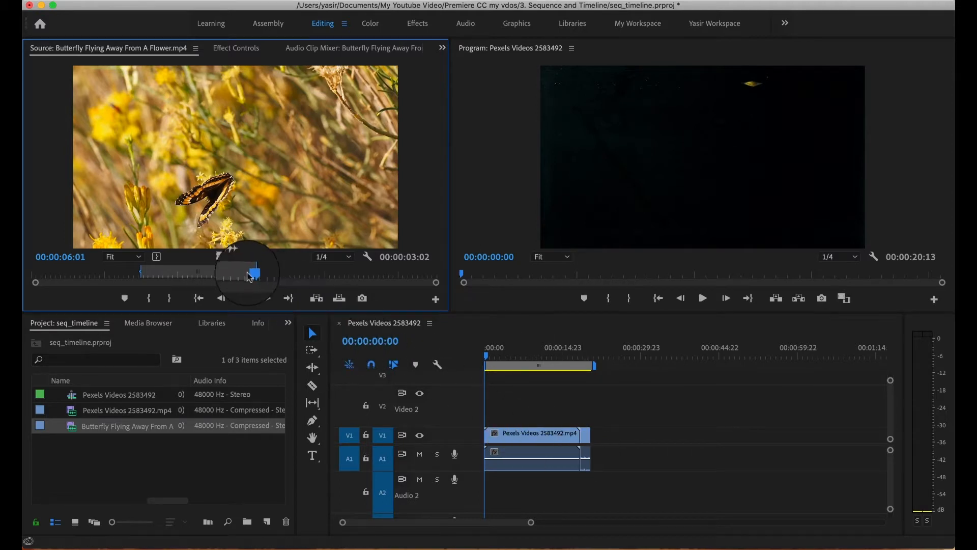
{"action": "left_click_drag", "start_coordinate": [253, 278], "coordinate": [324, 281]}
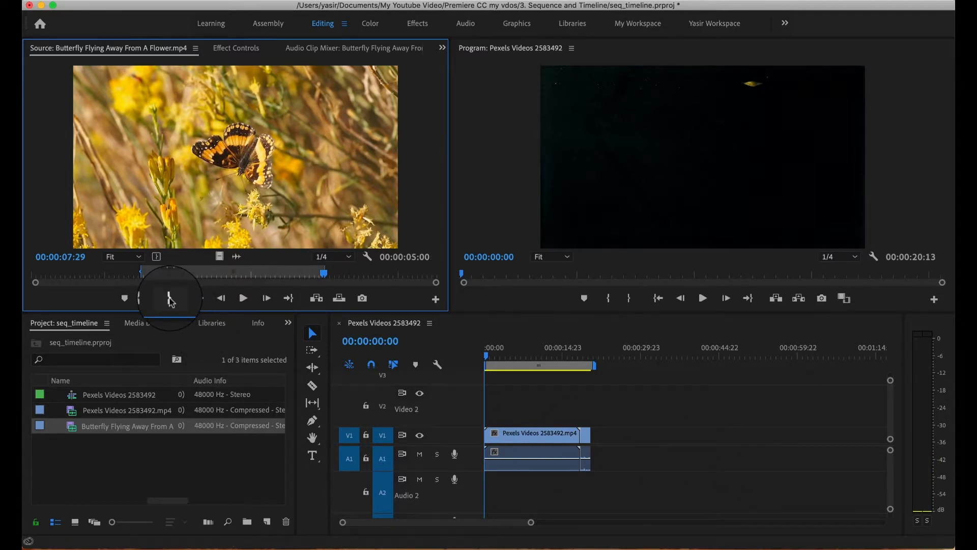
{"action": "left_click", "coordinate": [221, 297]}
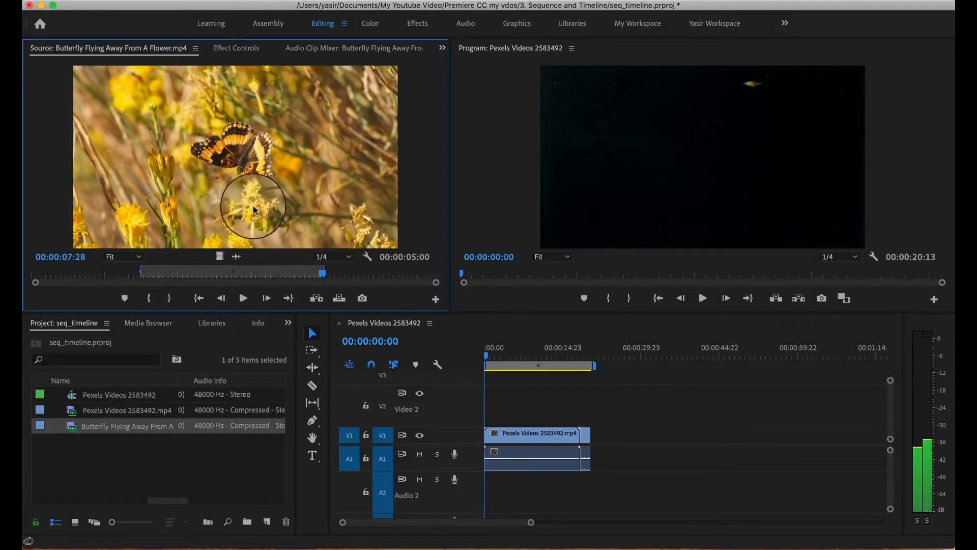
- Place only the butterfly clip's video at the start of Video 2 and dismiss the browser notifications
{"action": "left_click", "coordinate": [534, 440]}
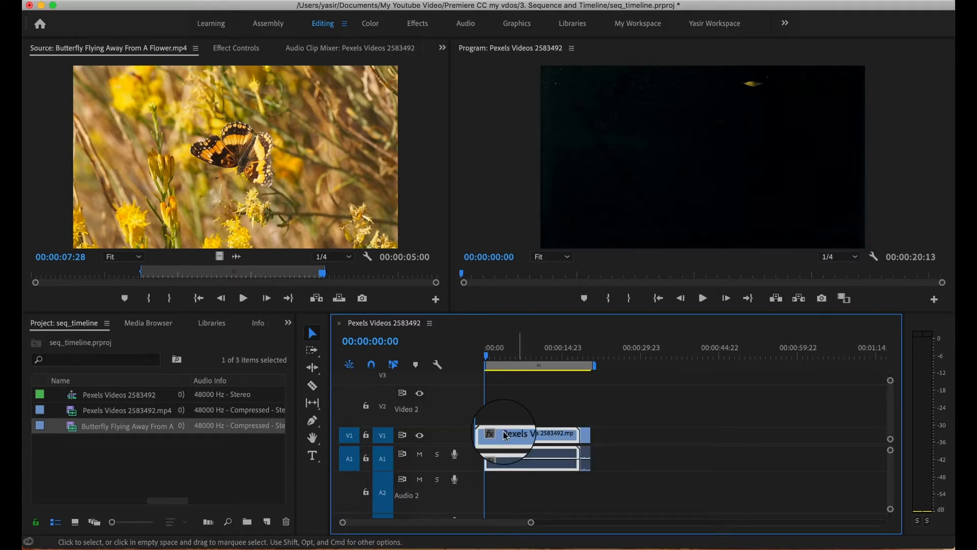
{"action": "left_click_drag", "start_coordinate": [219, 256], "coordinate": [493, 406]}
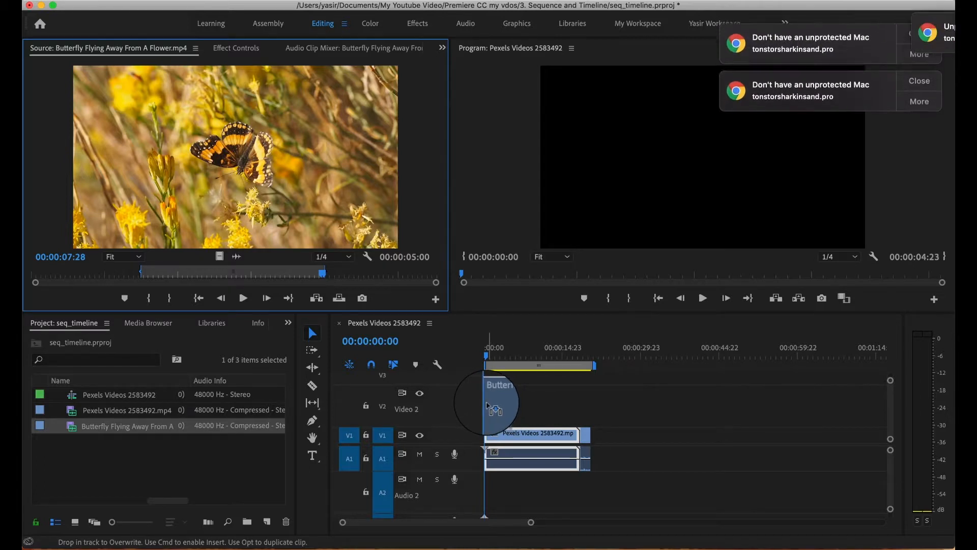
{"action": "left_click", "coordinate": [919, 22]}
{"action": "left_click", "coordinate": [920, 22]}
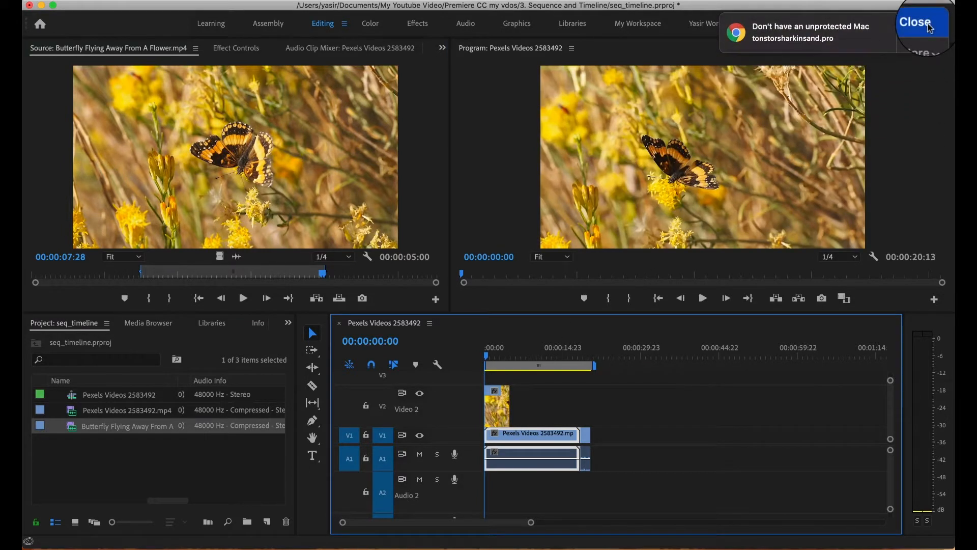
{"action": "left_click", "coordinate": [920, 22]}
- Try moving the Pexels clip later and the butterfly clip down to Video 1, and undo the recent timeline edits
{"action": "left_click_drag", "start_coordinate": [514, 435], "coordinate": [553, 441]}
{"action": "left_click_drag", "start_coordinate": [499, 408], "coordinate": [505, 440]}
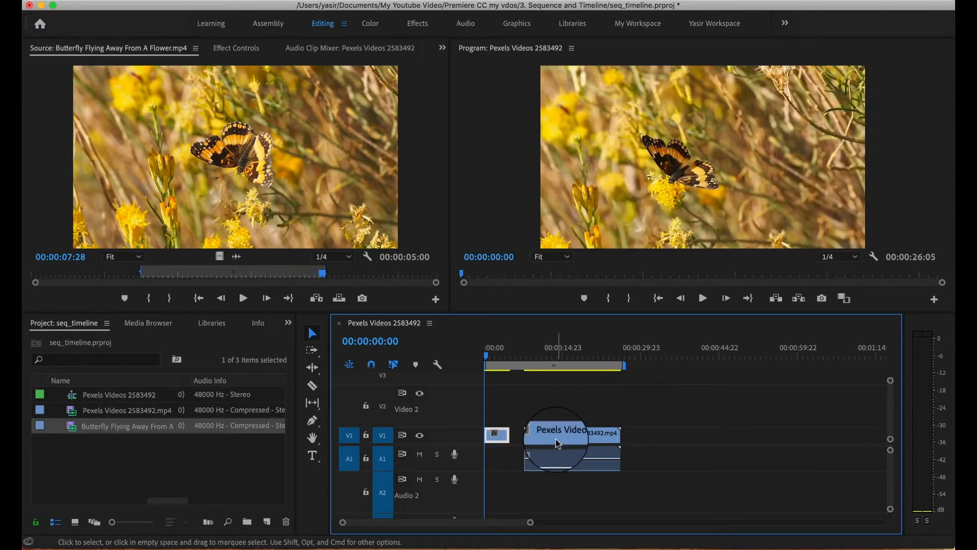
{"action": "key", "text": "super+z"}
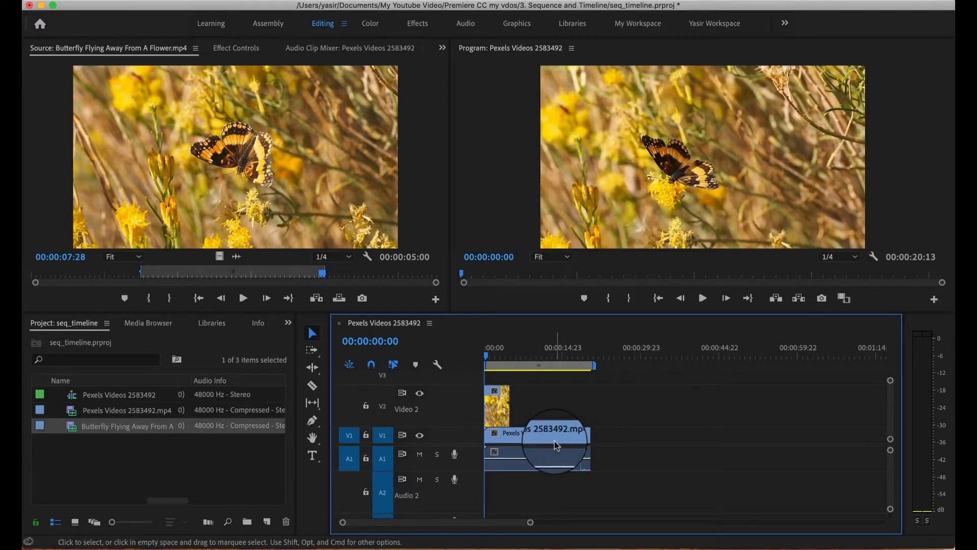
{"action": "key", "text": "super+z"}
- Place only the butterfly clip's video at the start of Video 1, with the Pexels clip directly after it
{"action": "left_click_drag", "start_coordinate": [536, 438], "coordinate": [582, 442]}
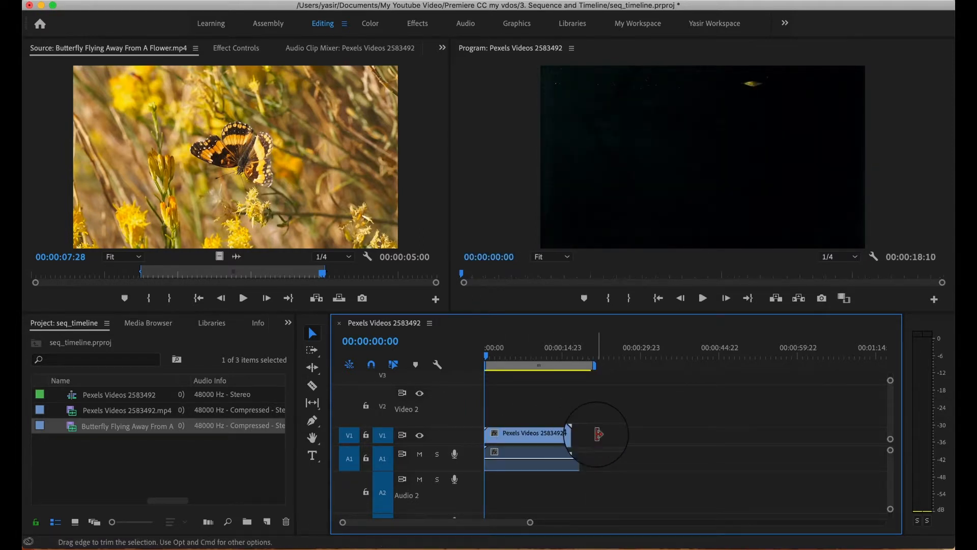
{"action": "left_click_drag", "start_coordinate": [530, 439], "coordinate": [583, 439]}
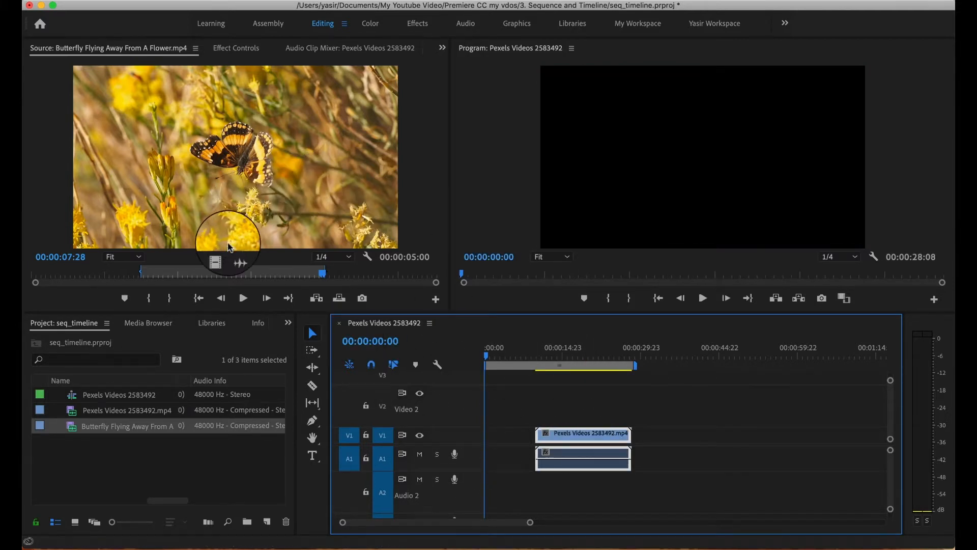
{"action": "left_click_drag", "start_coordinate": [219, 256], "coordinate": [493, 442]}
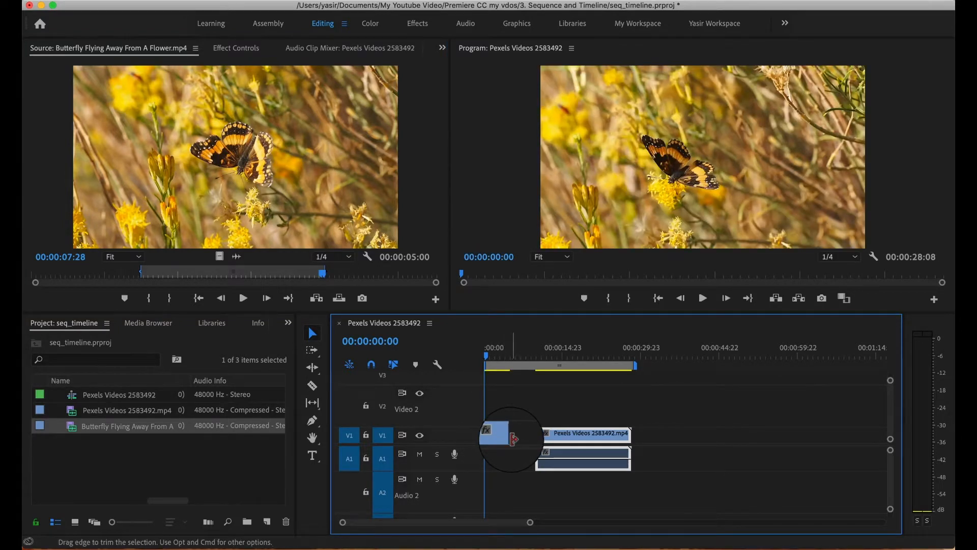
{"action": "left_click_drag", "start_coordinate": [570, 439], "coordinate": [548, 437]}
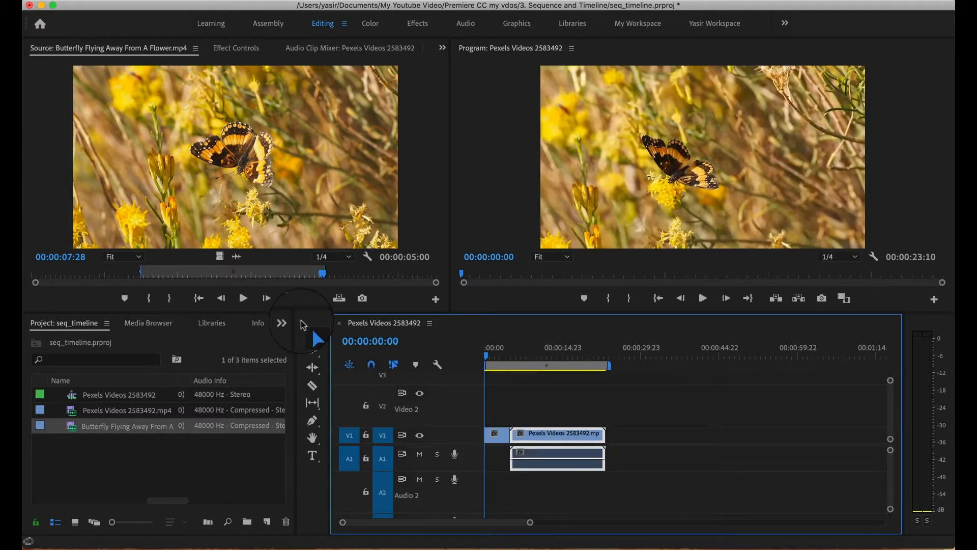
- Extend the source butterfly clip's Out point to 00:00:09:27 and move the Pexels clip later, leaving a gap after the butterfly clip
{"action": "left_click_drag", "start_coordinate": [328, 279], "coordinate": [364, 278]}
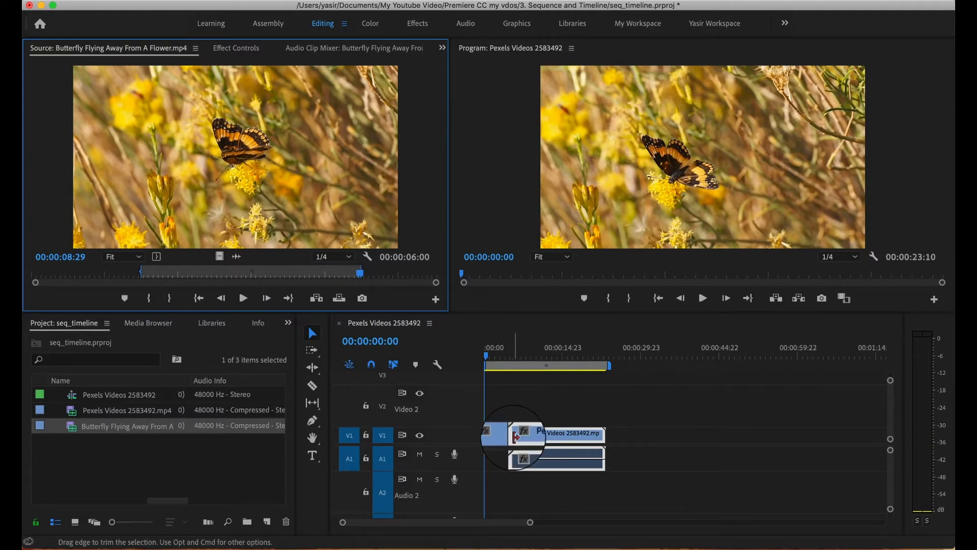
{"action": "left_click_drag", "start_coordinate": [531, 437], "coordinate": [566, 435]}
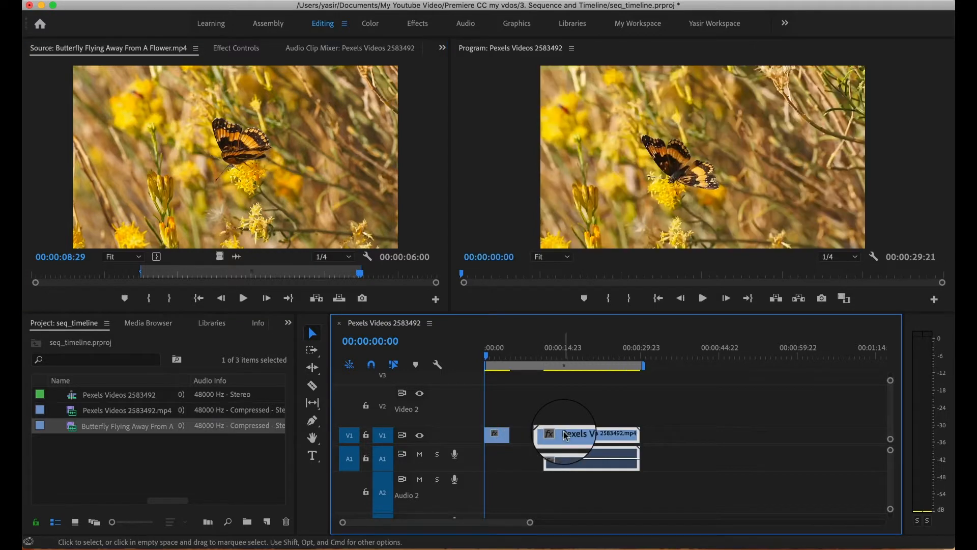
{"action": "left_click", "coordinate": [500, 436]}
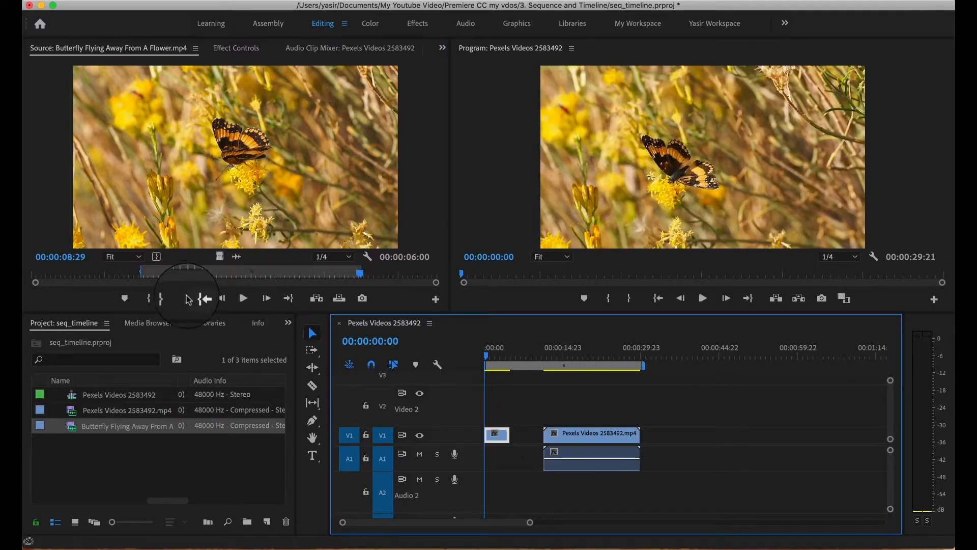
{"action": "left_click_drag", "start_coordinate": [360, 273], "coordinate": [394, 274]}
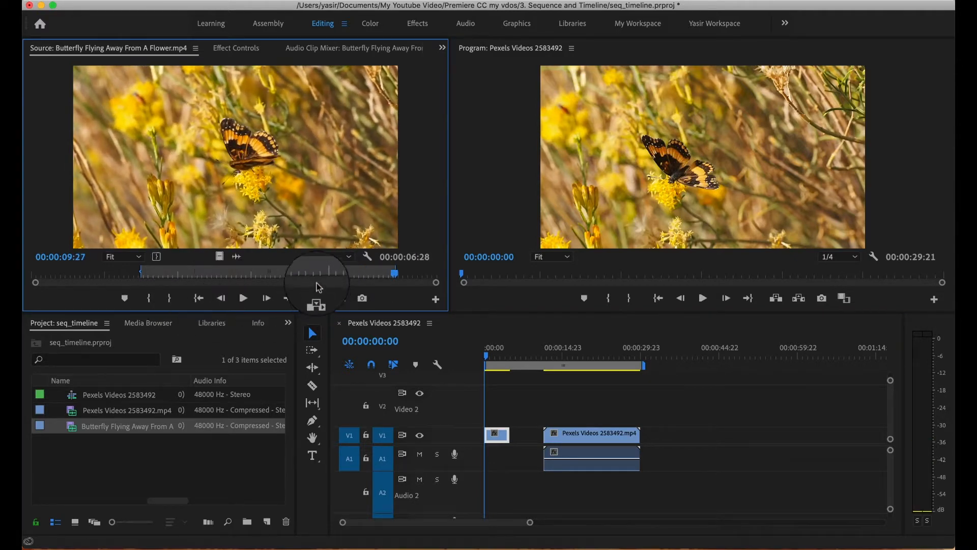
- Extend the end of the butterfly clip on Video 1 to its last available frame and close the gap before the Pexels clip
{"action": "left_click_drag", "start_coordinate": [503, 436], "coordinate": [536, 444]}
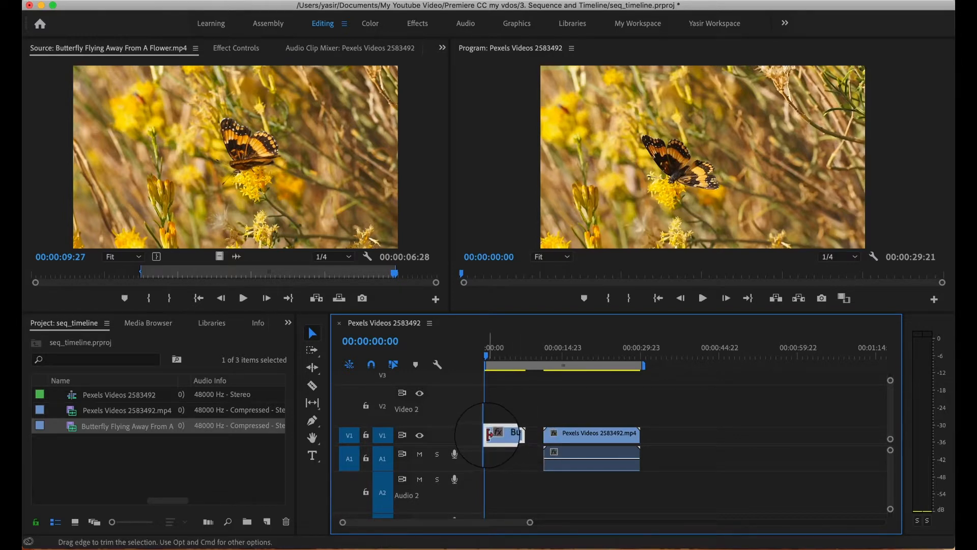
{"action": "left_click_drag", "start_coordinate": [580, 434], "coordinate": [567, 439]}
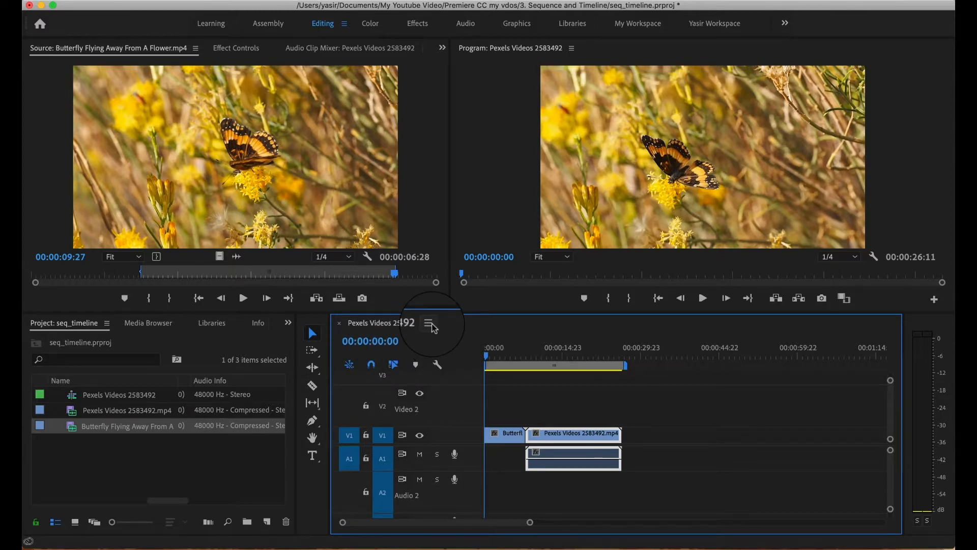
- Show video head and tail thumbnails on the timeline clips and increase the height of the Video 1 track
{"action": "left_click", "coordinate": [429, 324]}
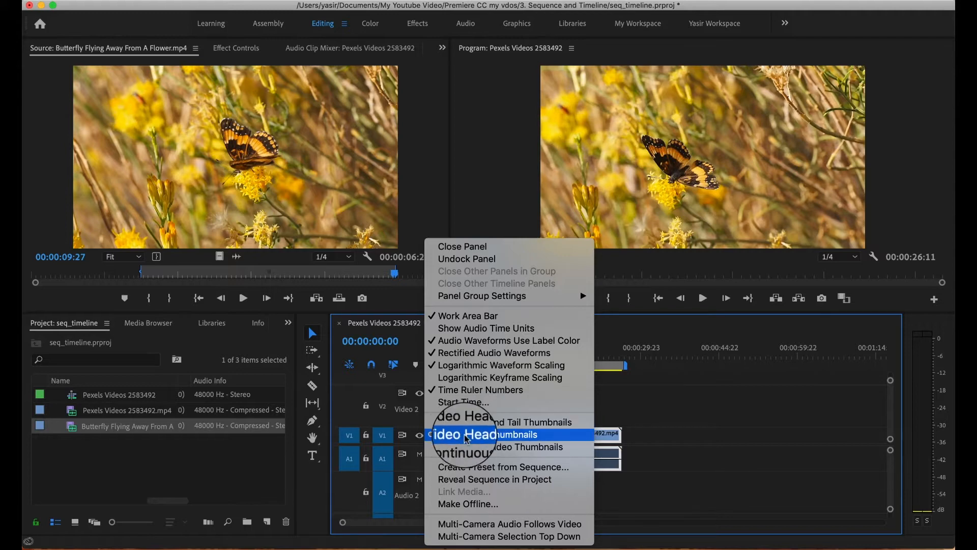
{"action": "left_click", "coordinate": [480, 423]}
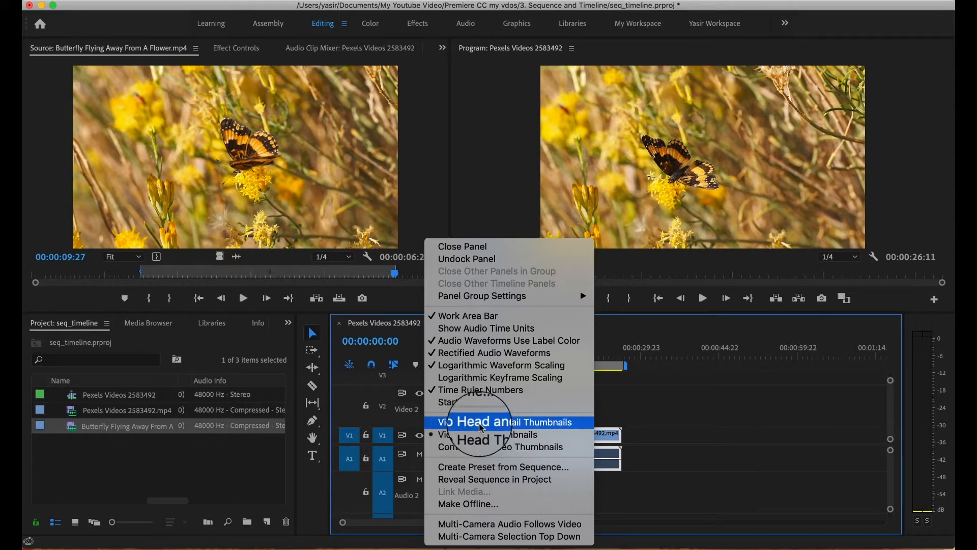
{"action": "left_click_drag", "start_coordinate": [459, 429], "coordinate": [460, 388]}
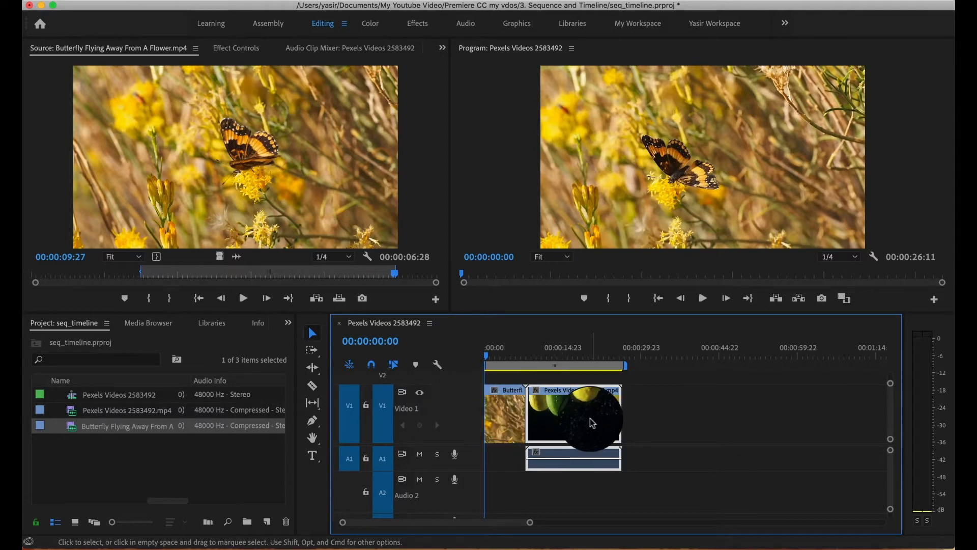
{"action": "left_click_drag", "start_coordinate": [620, 414], "coordinate": [743, 412]}
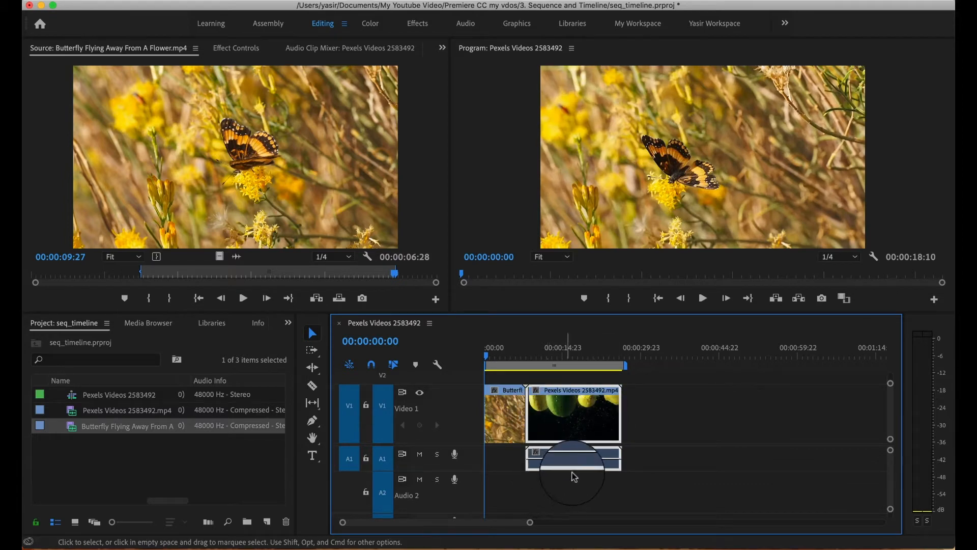
{"action": "key", "text": "equal"}
{"action": "key", "text": "equal"}
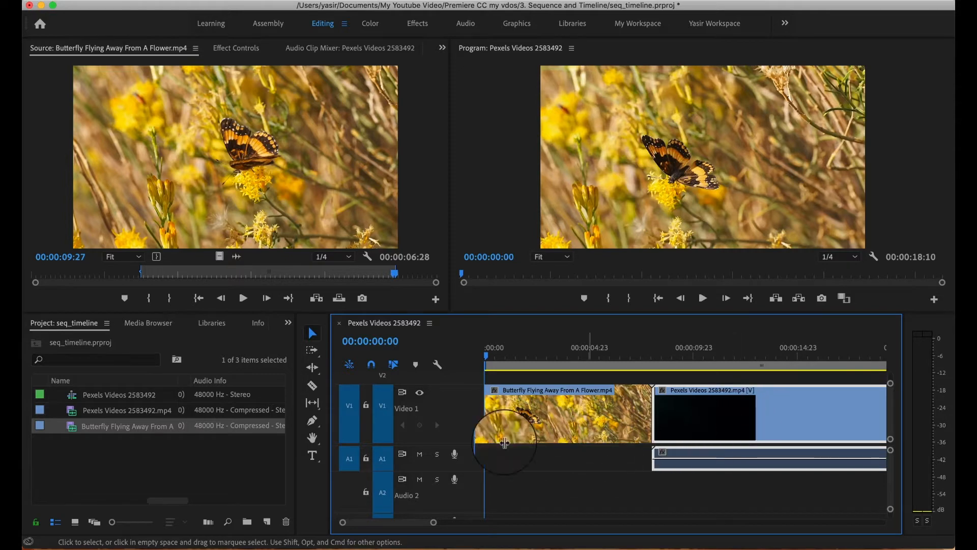
- Make the timeline area taller and examine the head and tail thumbnails of the Pexels clip
{"action": "left_click_drag", "start_coordinate": [512, 313], "coordinate": [513, 246]}
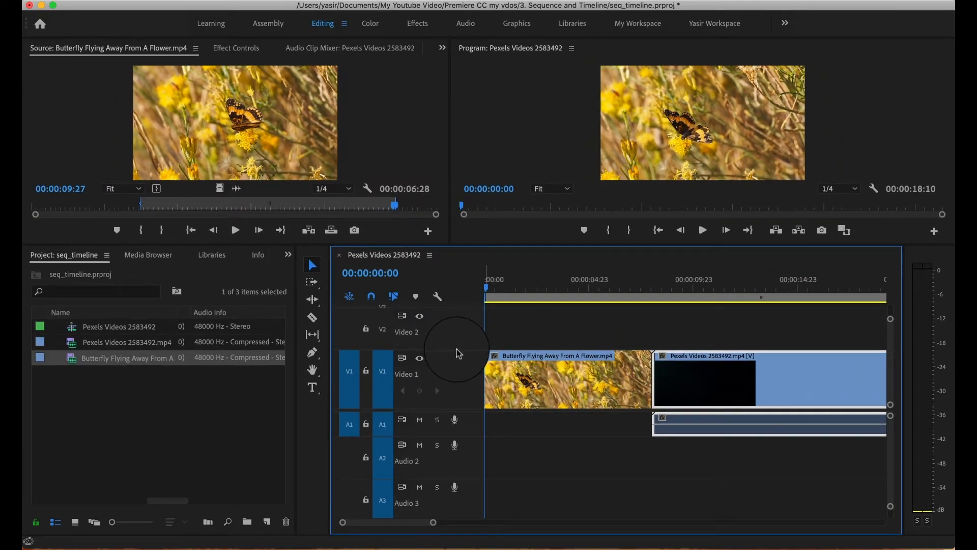
{"action": "scroll", "coordinate": [743, 398], "scroll_direction": "down", "scroll_amount": 5}
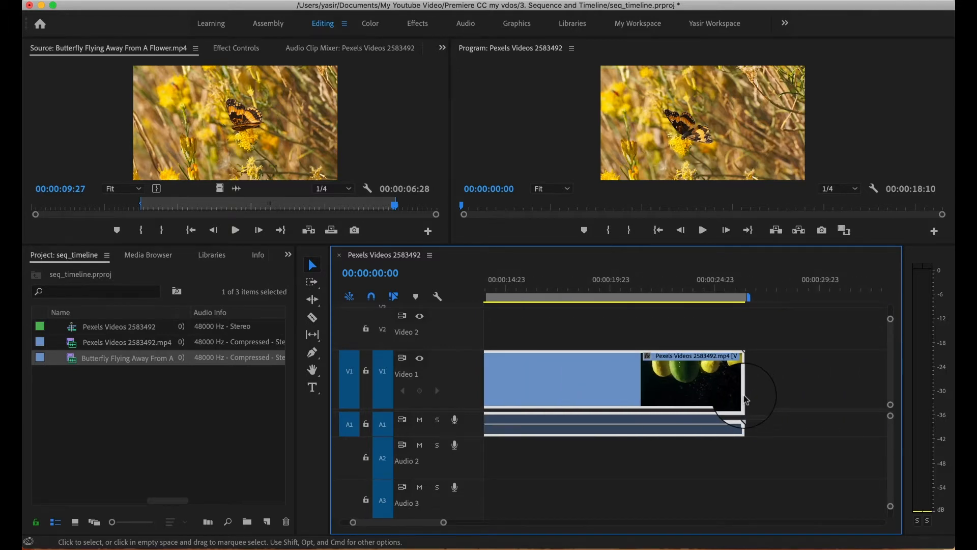
{"action": "scroll", "coordinate": [727, 397], "scroll_direction": "up", "scroll_amount": 5}
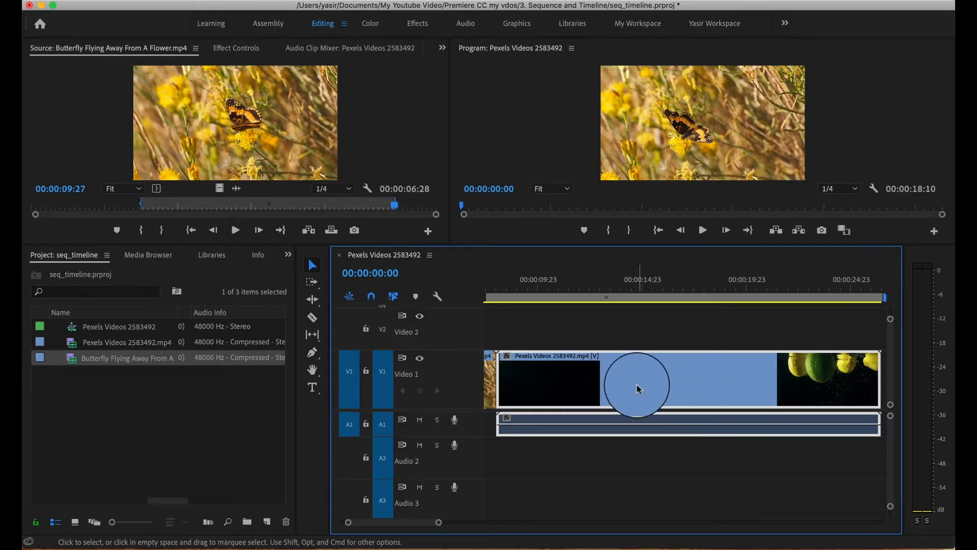
{"action": "left_click", "coordinate": [579, 385]}
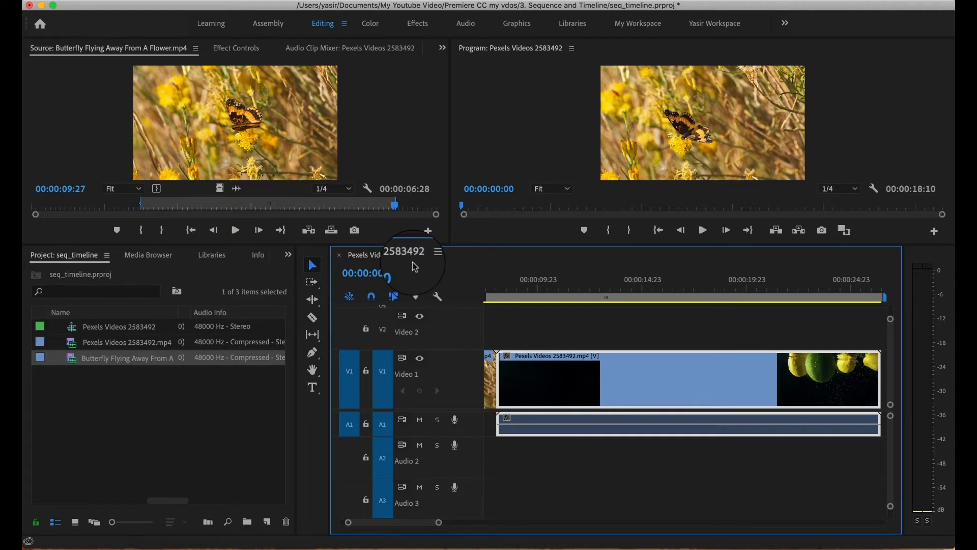
- Switch the timeline clips to continuous video thumbnails and move the playhead to 00:00:10:19
{"action": "left_click", "coordinate": [430, 256]}
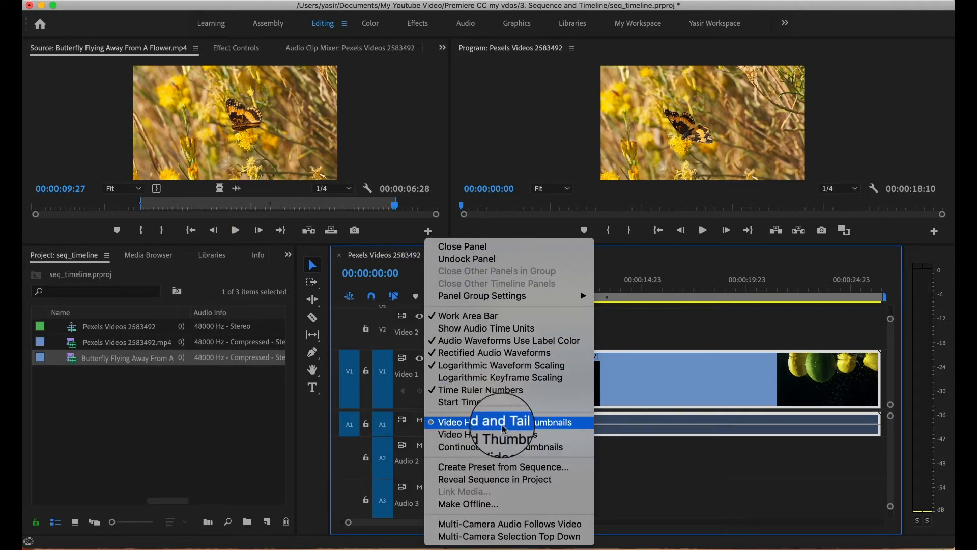
{"action": "left_click", "coordinate": [504, 449]}
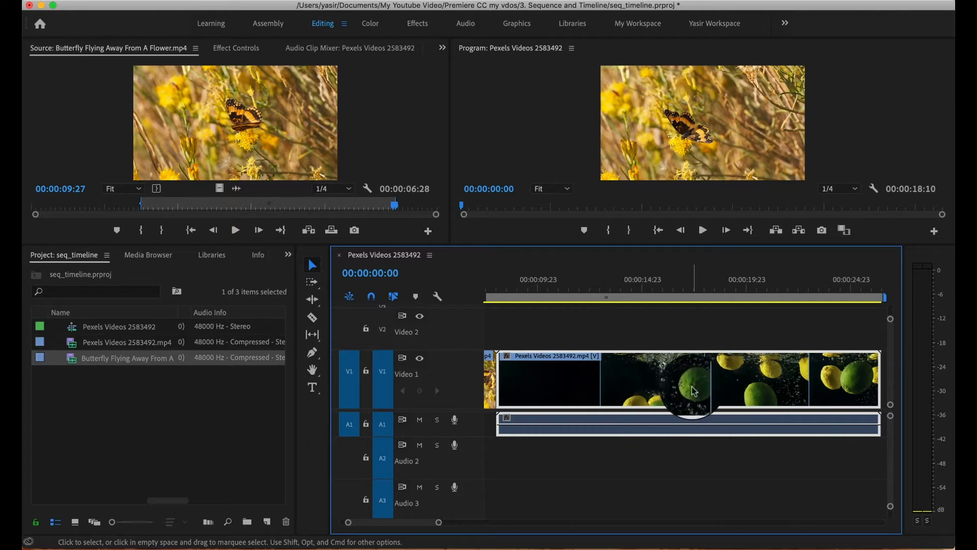
{"action": "left_click_drag", "start_coordinate": [514, 300], "coordinate": [554, 356]}
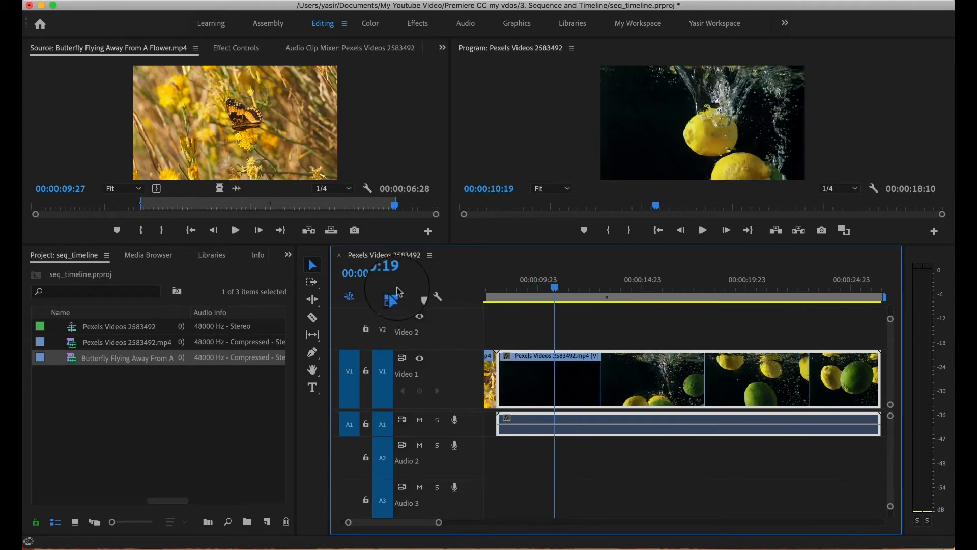
- Show only video head thumbnails on the timeline clips and reduce the Video 1 track to its minimum height
{"action": "left_click", "coordinate": [430, 255]}
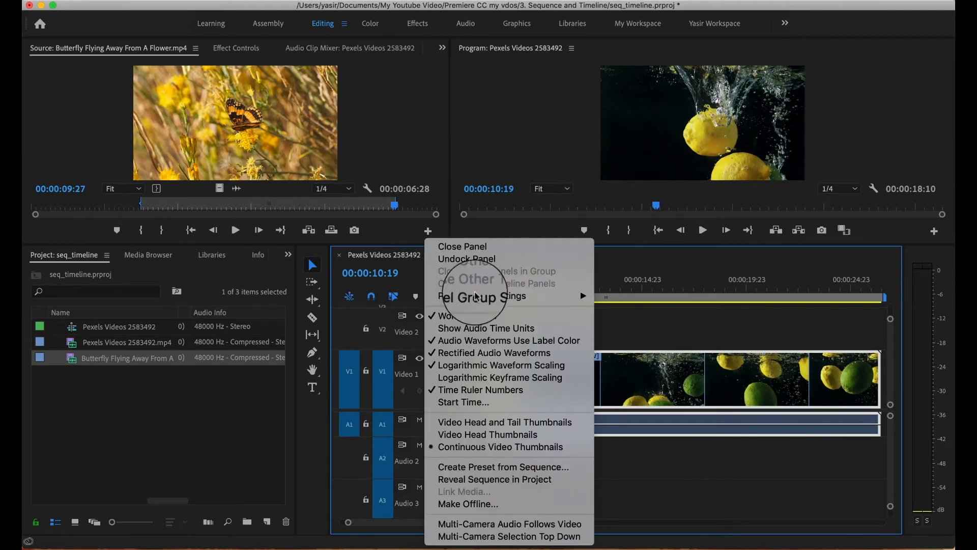
{"action": "left_click", "coordinate": [489, 438]}
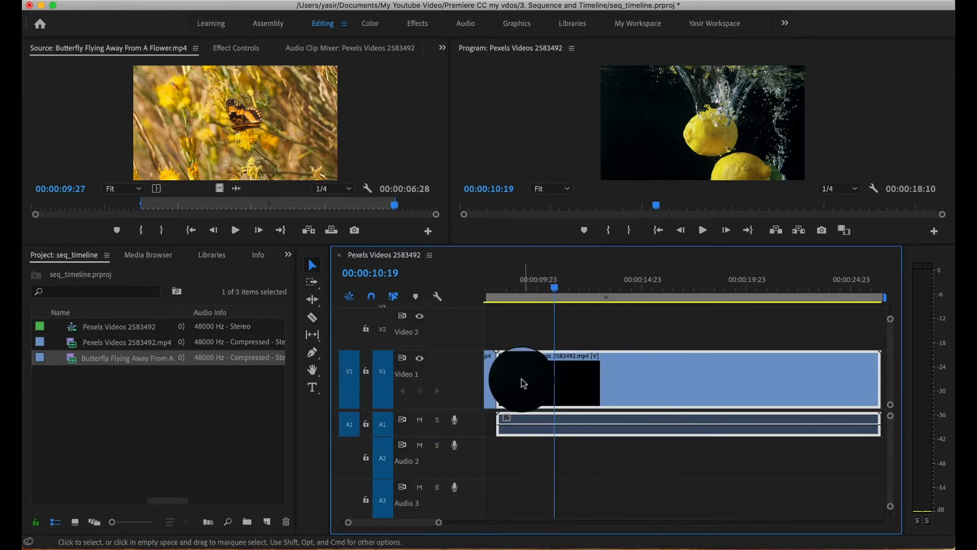
{"action": "left_click_drag", "start_coordinate": [448, 352], "coordinate": [452, 387]}
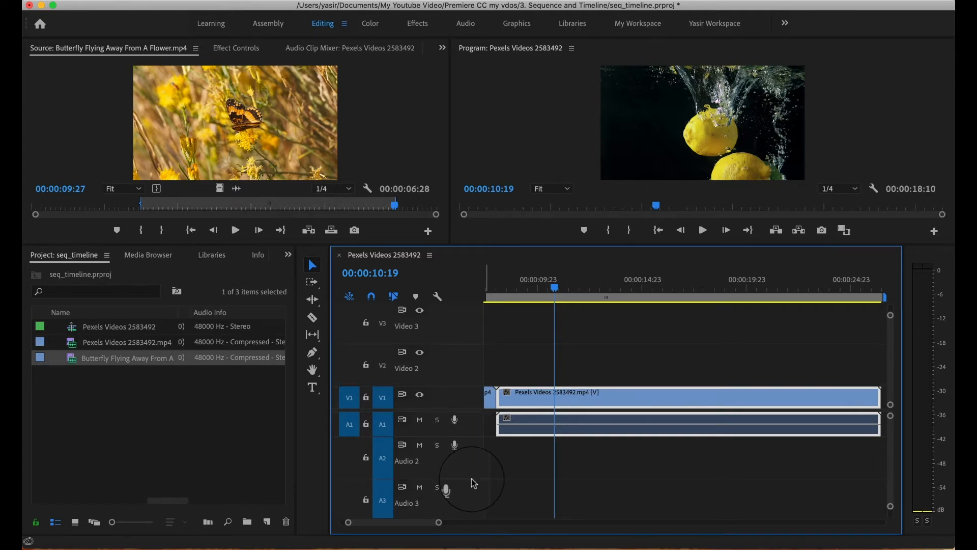
- Turn the Video 1 track output off and back on, then lock and unlock the track
{"action": "left_click", "coordinate": [419, 394]}
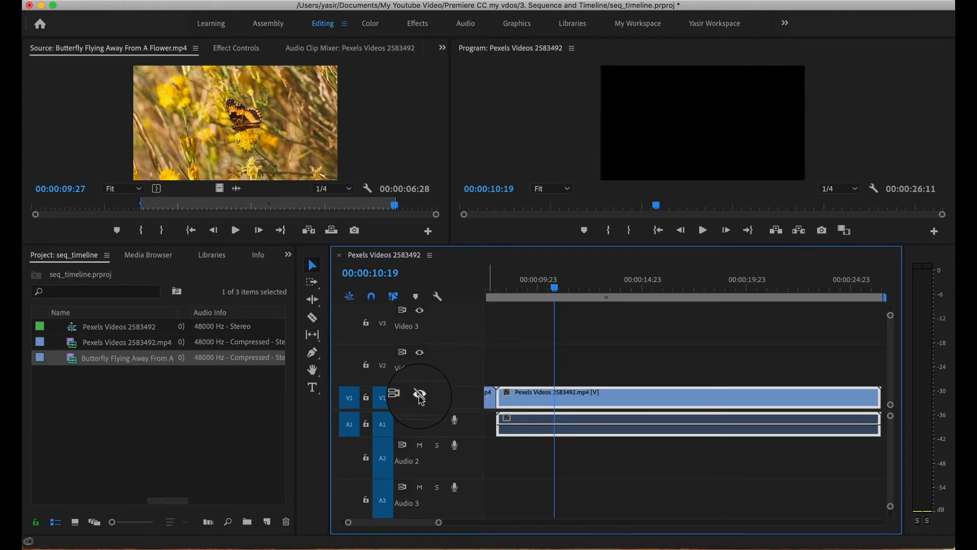
{"action": "left_click", "coordinate": [419, 395]}
{"action": "scroll", "coordinate": [523, 399], "scroll_direction": "left", "scroll_amount": 5}
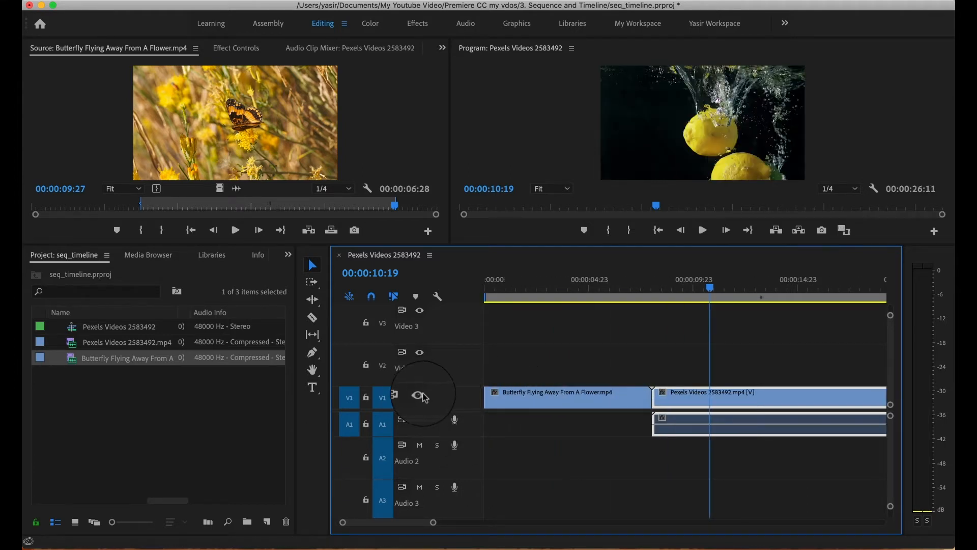
{"action": "left_click", "coordinate": [366, 396]}
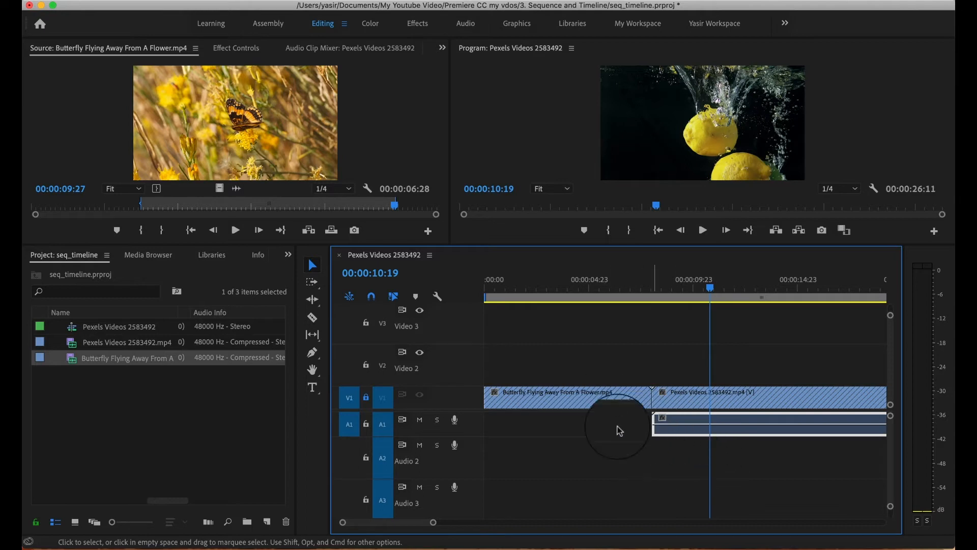
{"action": "left_click", "coordinate": [367, 398]}
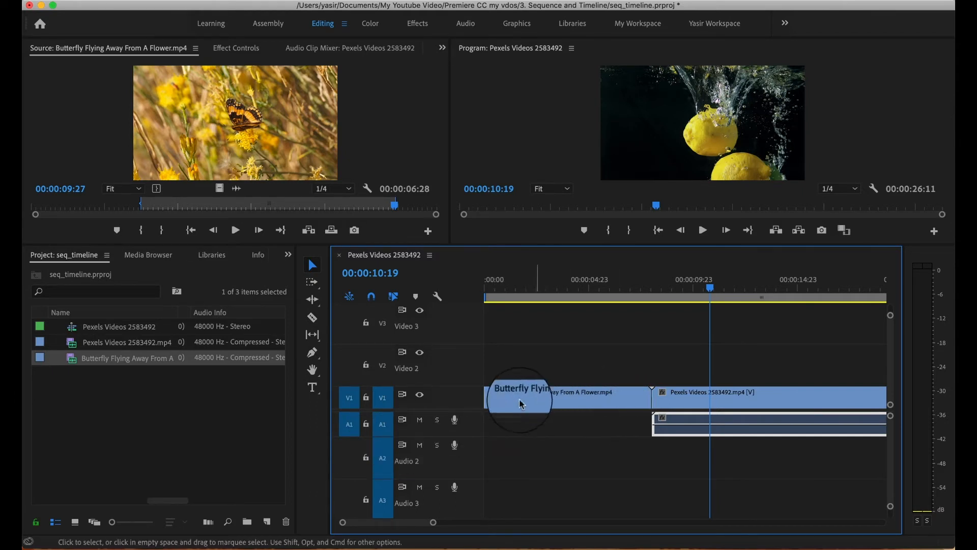
- Turn off snapping, shift the Pexels clip slightly away from the butterfly clip, and check the gap with the playhead
{"action": "left_click", "coordinate": [372, 299]}
{"action": "mouse_move", "coordinate": [698, 398]}
{"action": "left_mouse_down"}
{"action": "mouse_move", "coordinate": [732, 398]}
{"action": "mouse_move", "coordinate": [672, 398]}
{"action": "mouse_move", "coordinate": [710, 398]}
{"action": "mouse_move", "coordinate": [682, 400]}
{"action": "left_mouse_up"}
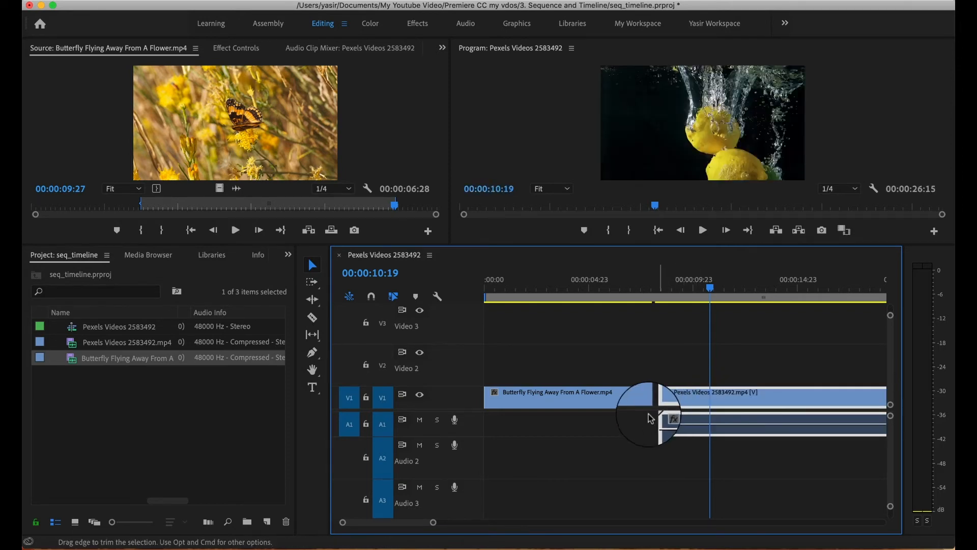
{"action": "left_click_drag", "start_coordinate": [710, 286], "coordinate": [654, 305]}
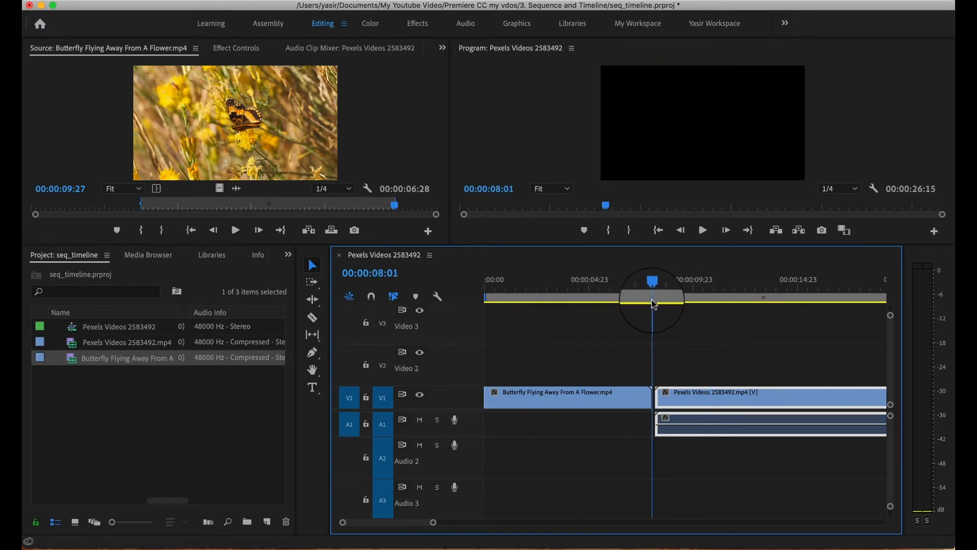
{"action": "left_click_drag", "start_coordinate": [653, 304], "coordinate": [753, 304]}
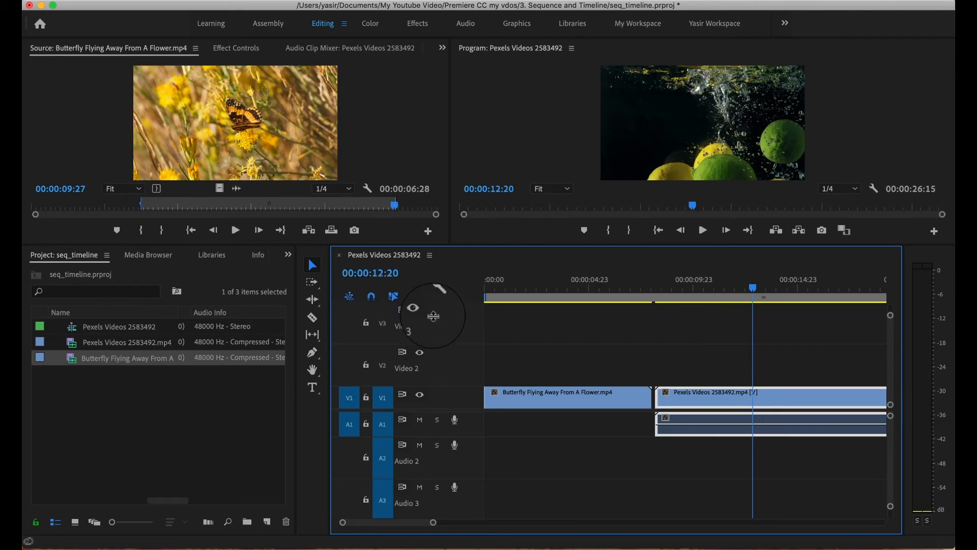
- With snapping on, align the Pexels clip to the butterfly clip's end and move the playhead to 00:00:06:12
{"action": "left_click_drag", "start_coordinate": [696, 403], "coordinate": [699, 403]}
{"action": "left_click_drag", "start_coordinate": [753, 285], "coordinate": [665, 301]}
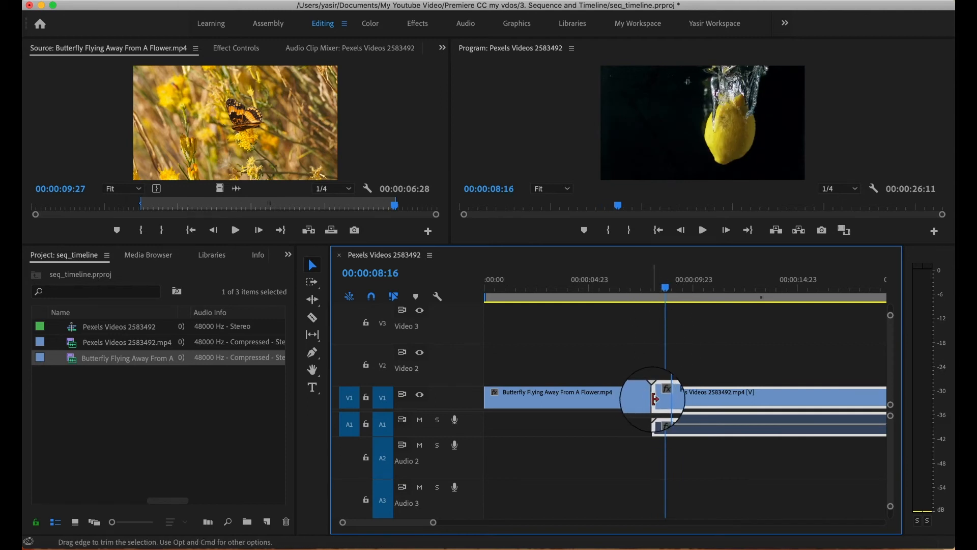
{"action": "left_click_drag", "start_coordinate": [666, 299], "coordinate": [625, 296]}
- Examine the timeline display options for thumbnails, names, waveforms, markers and track sizes
{"action": "left_click", "coordinate": [437, 296]}
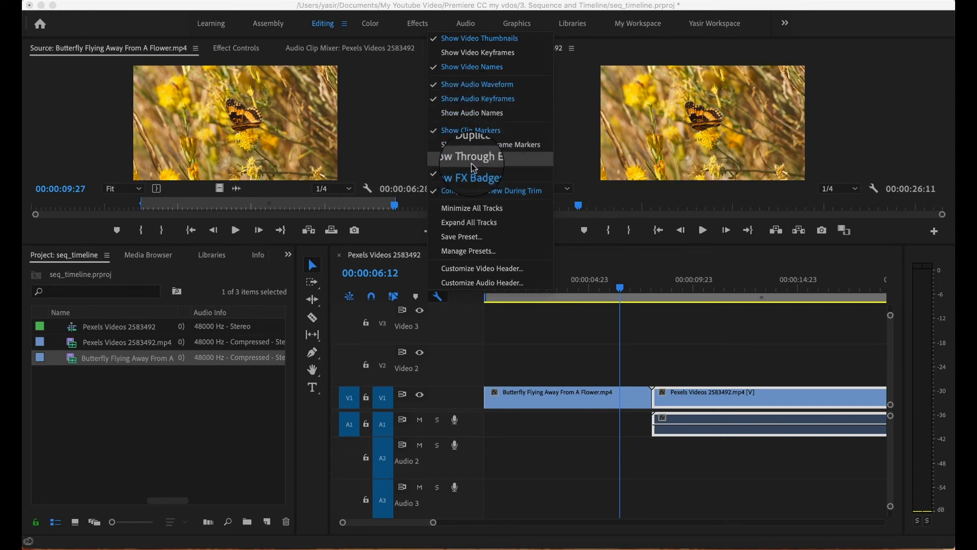
{"action": "left_click", "coordinate": [463, 323]}
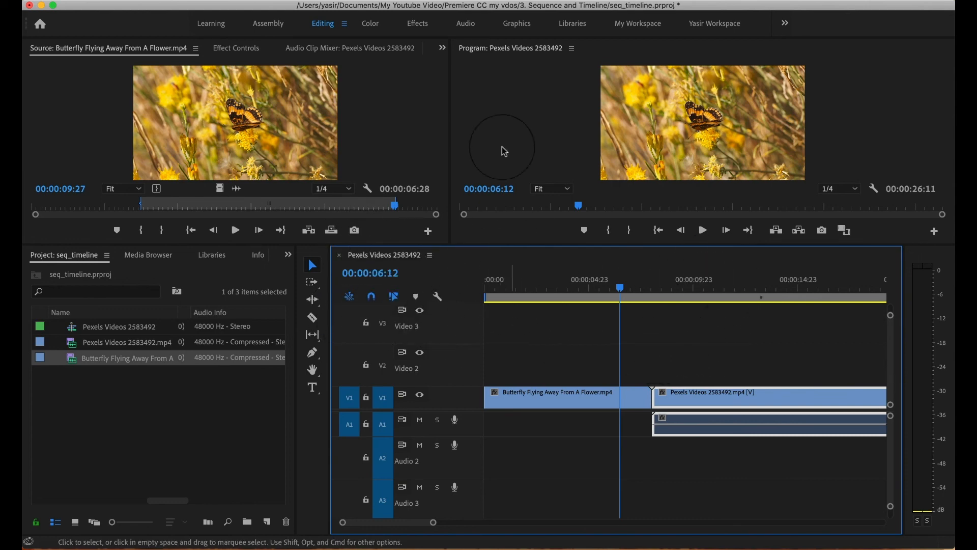
{"action": "left_click", "coordinate": [532, 4]}
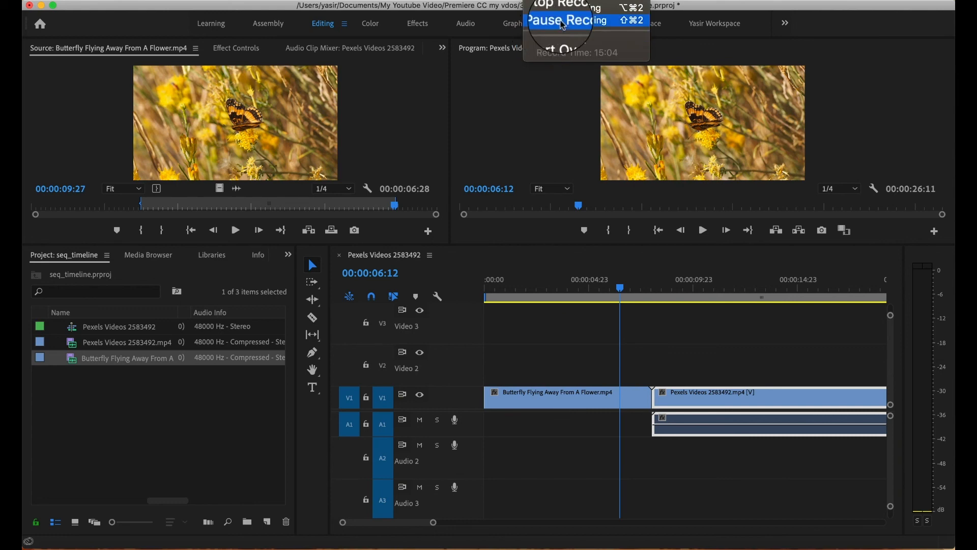